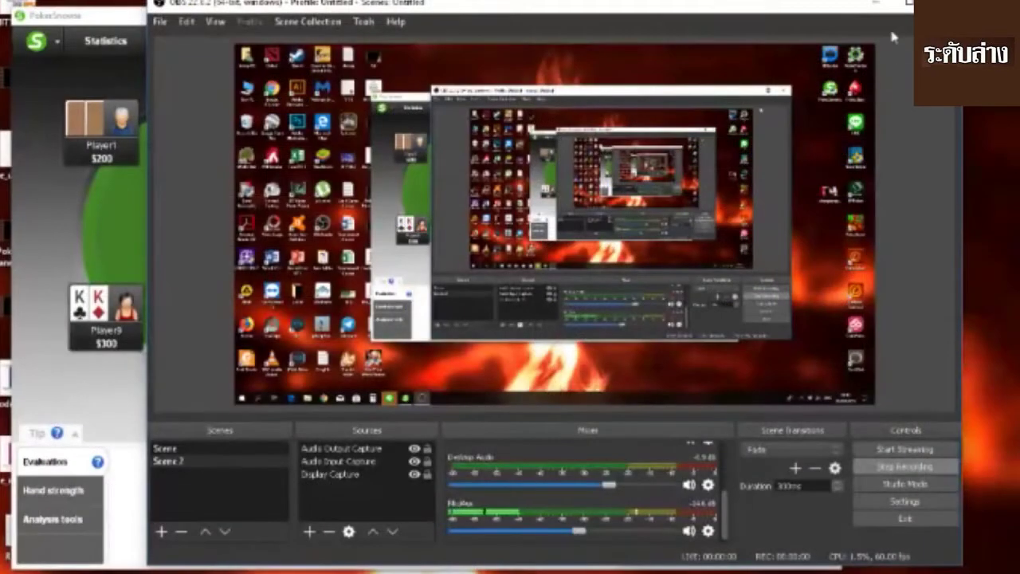
Step: Bring PokerSnowie to the front and walk through Scenario 2's preflop actions up to Player9's raise to $8
click(875, 8)
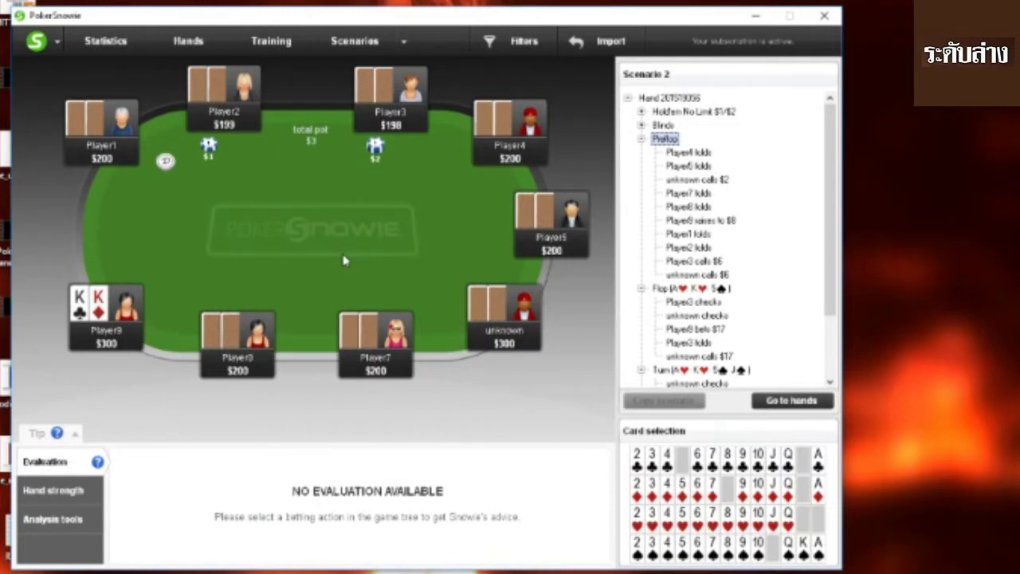
key(Down)
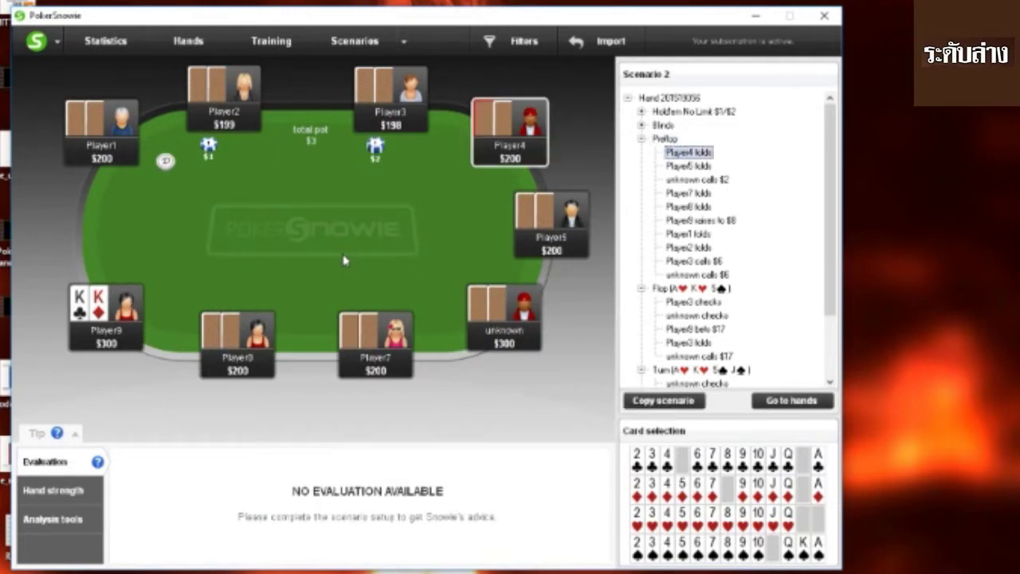
key(Down)
key(Down)
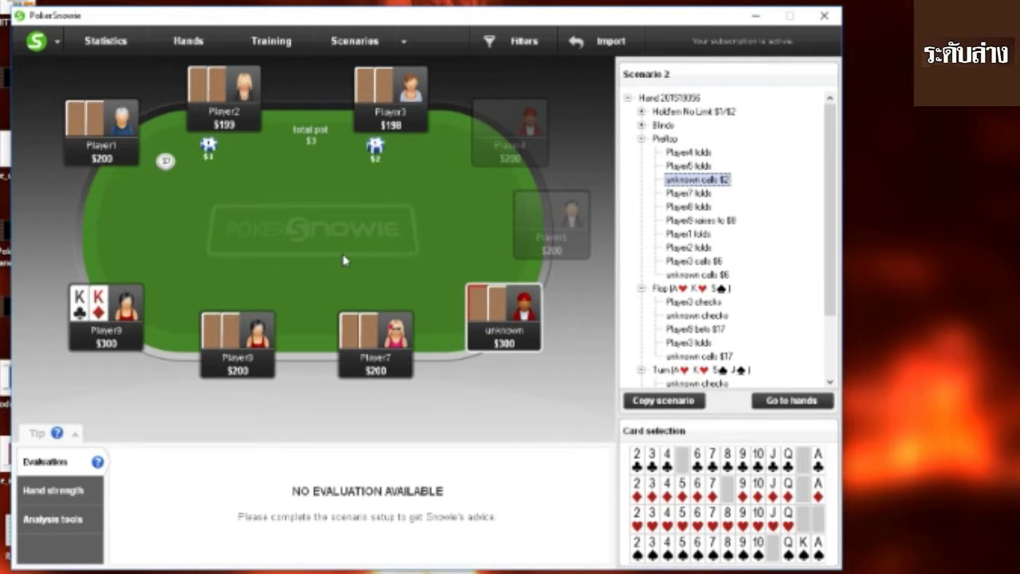
key(Down)
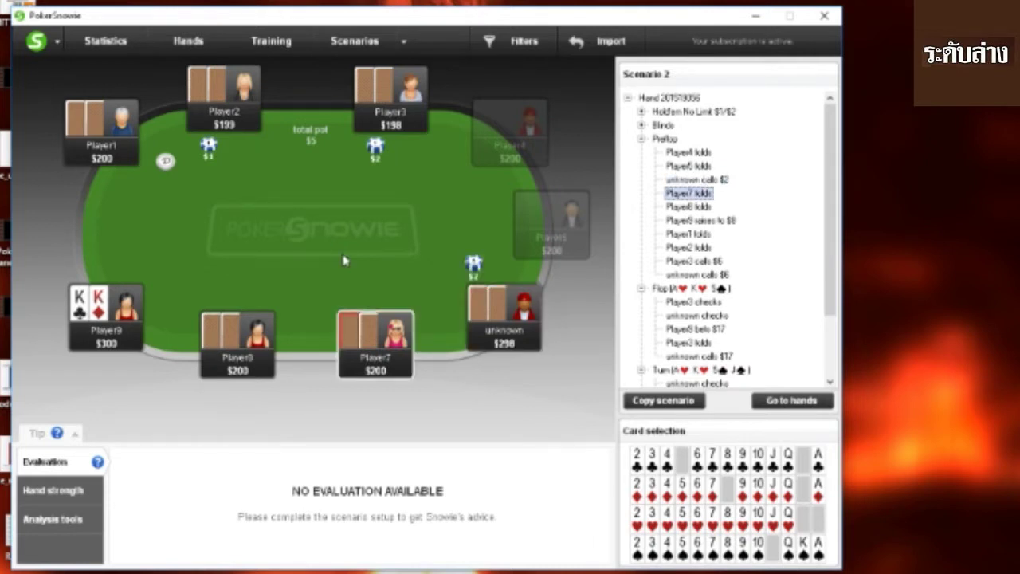
key(Down)
key(Down)
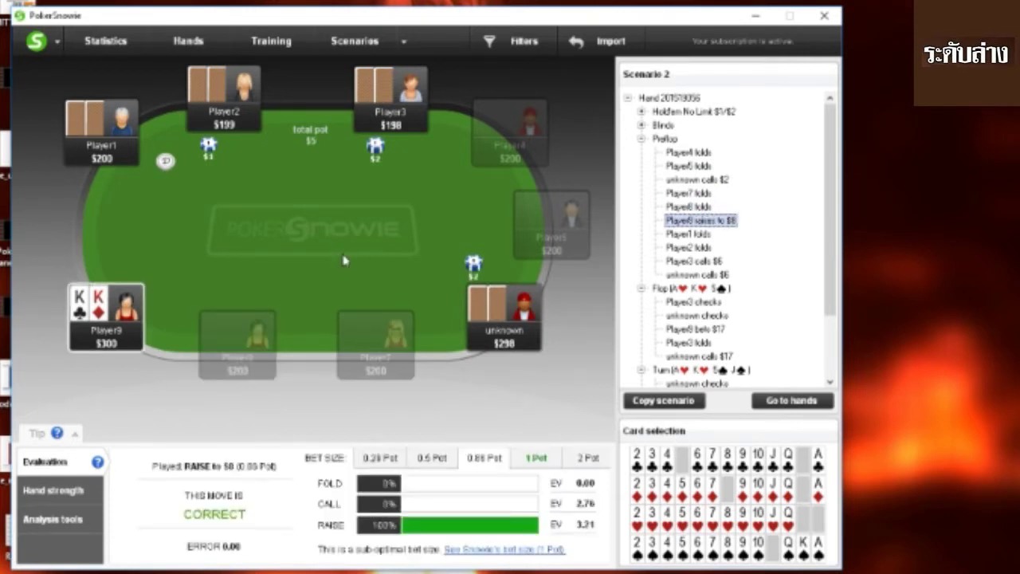
Step: Go through the preflop responses to Player9's raise, ending at the unknown player's $6 call
key(Down)
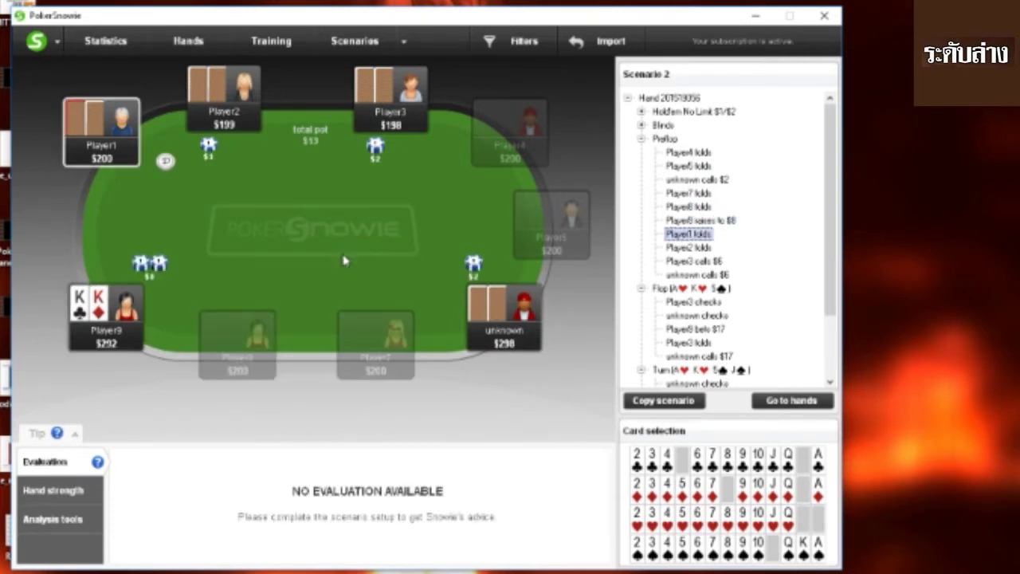
key(Down)
key(Down)
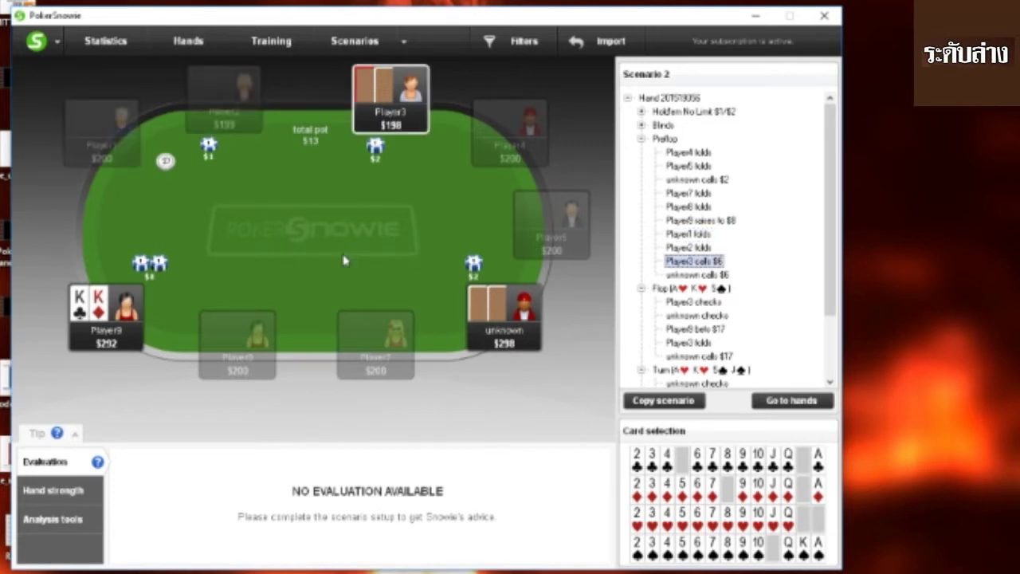
key(Down)
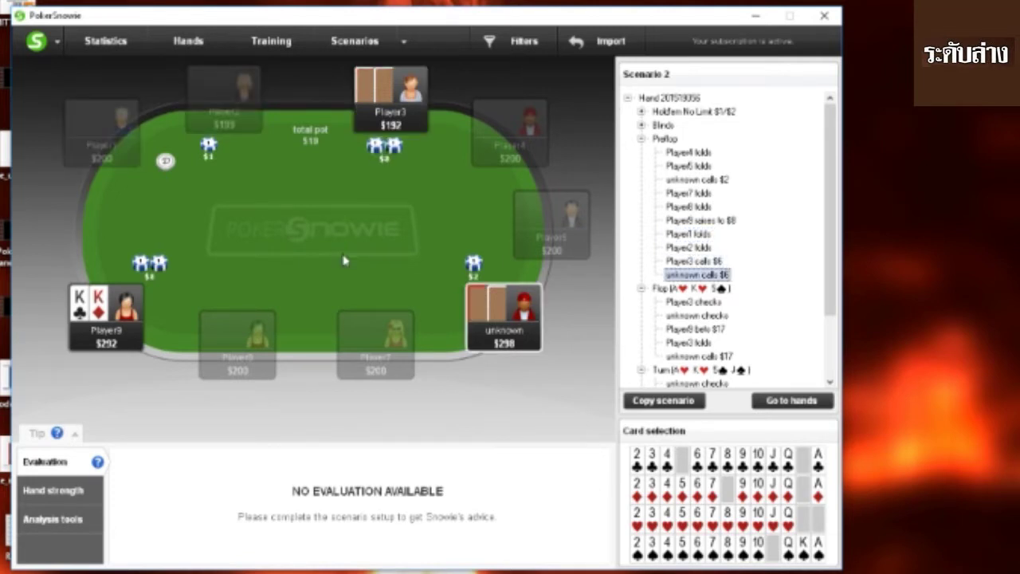
Step: Advance to the flop and review each action through the unknown player's $17 call
key(Down)
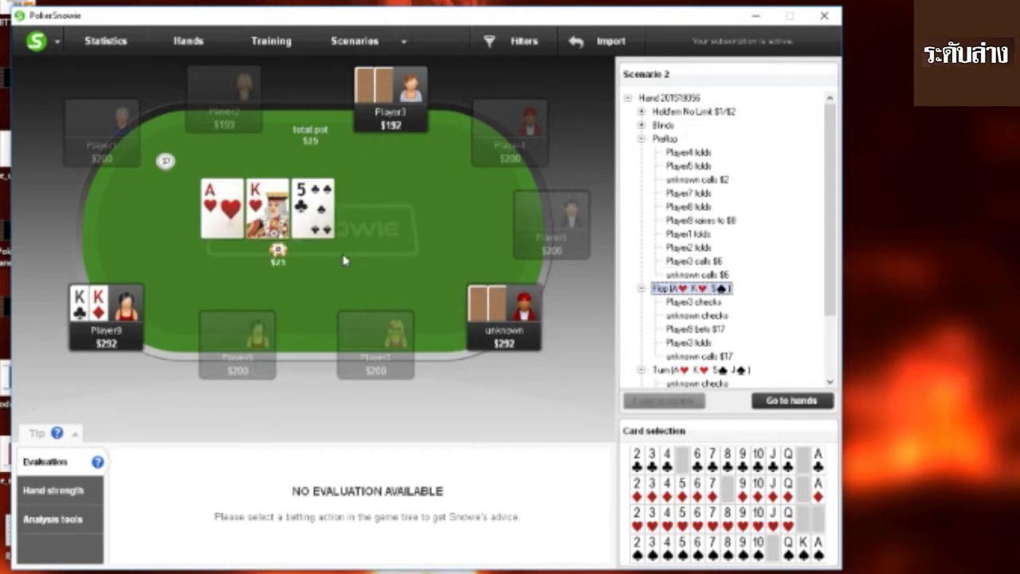
key(Down)
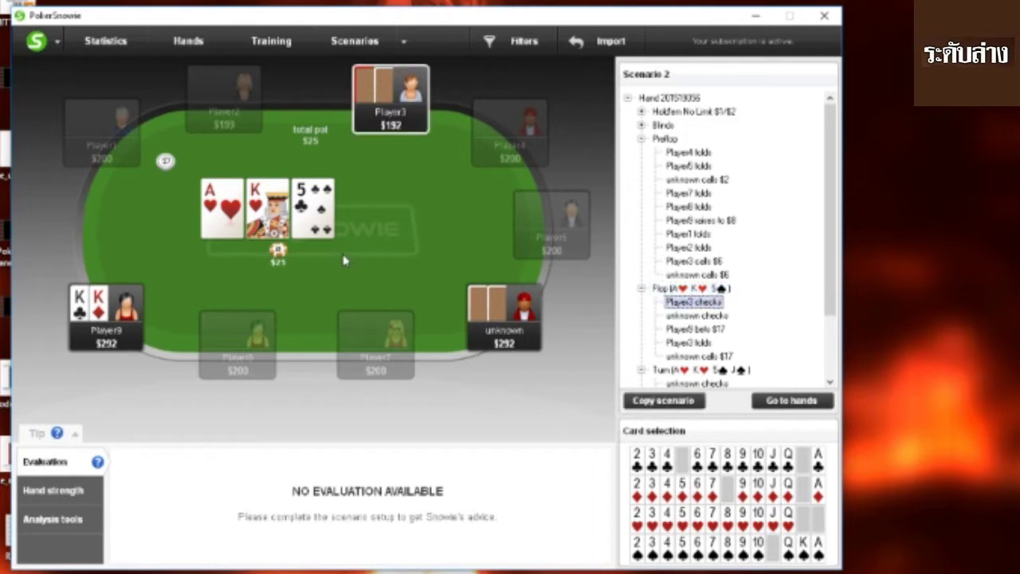
key(Down)
key(Down)
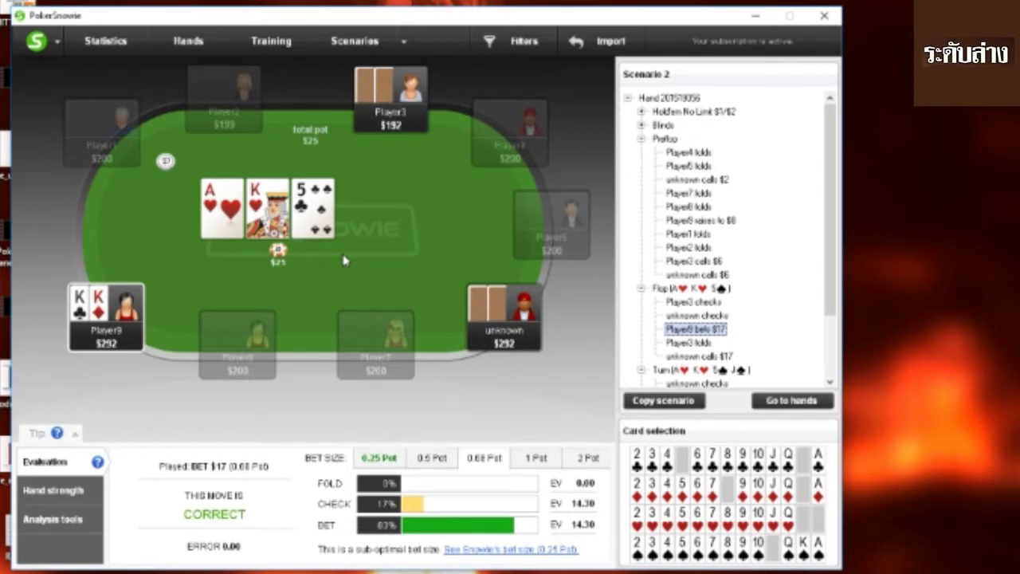
key(Down)
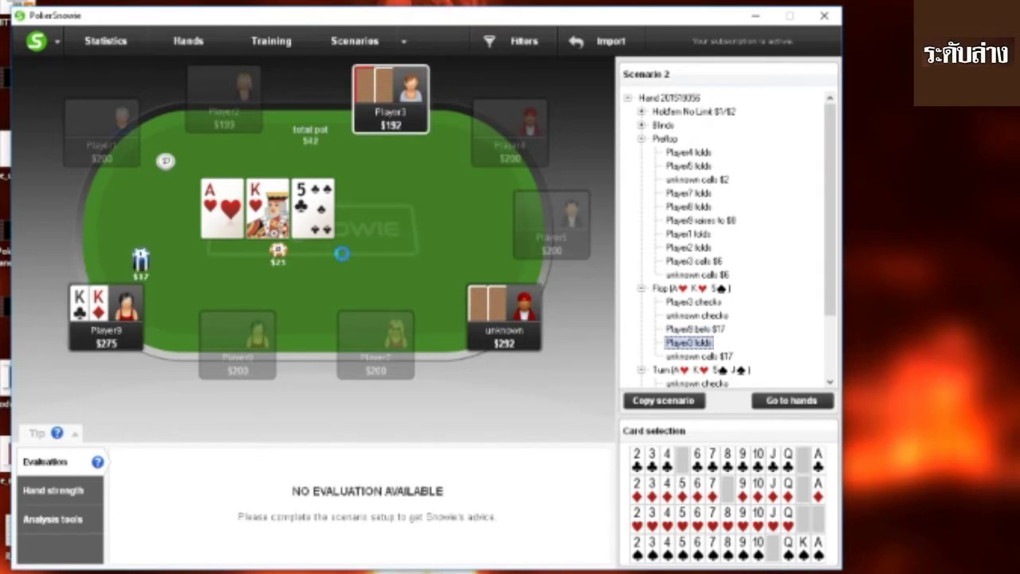
key(Down)
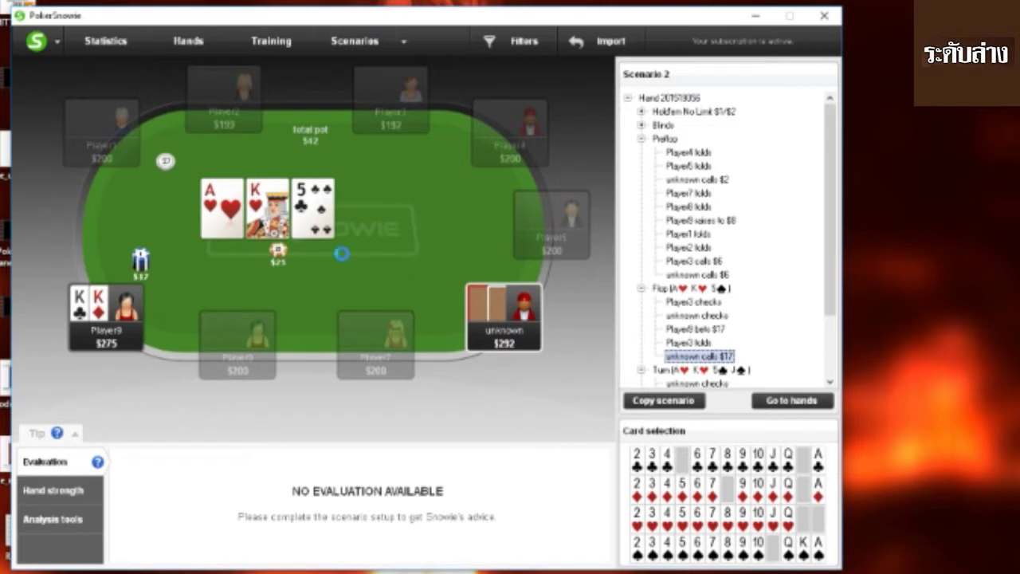
Step: Advance to the turn and review each action through Player9's $60 call
key(Down)
key(Down)
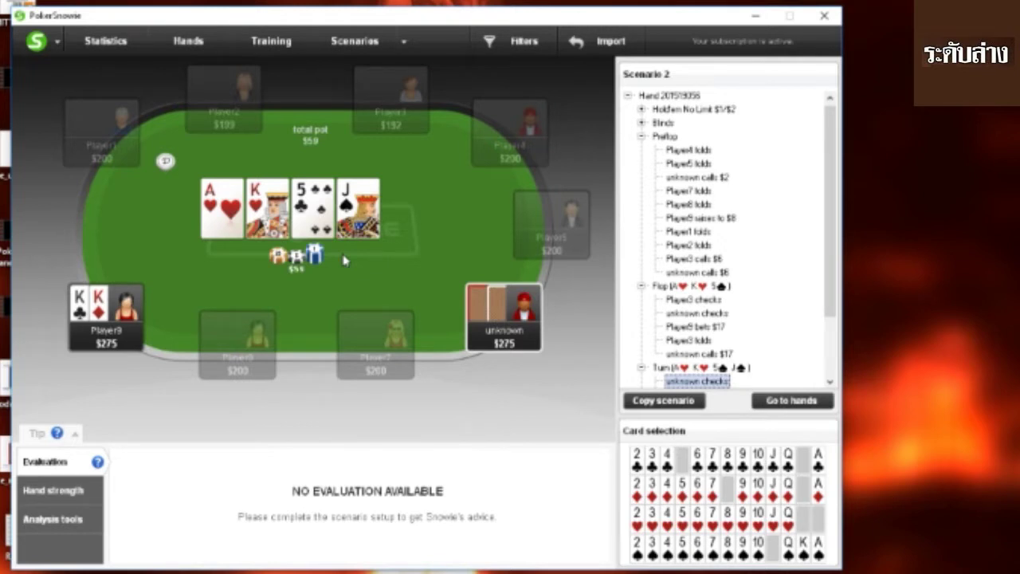
click(344, 259)
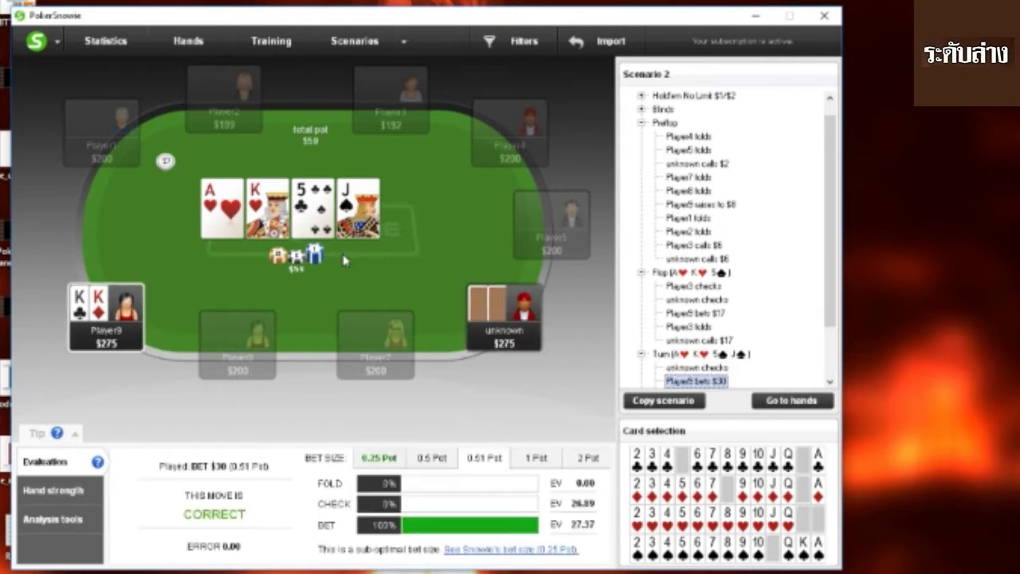
click(345, 259)
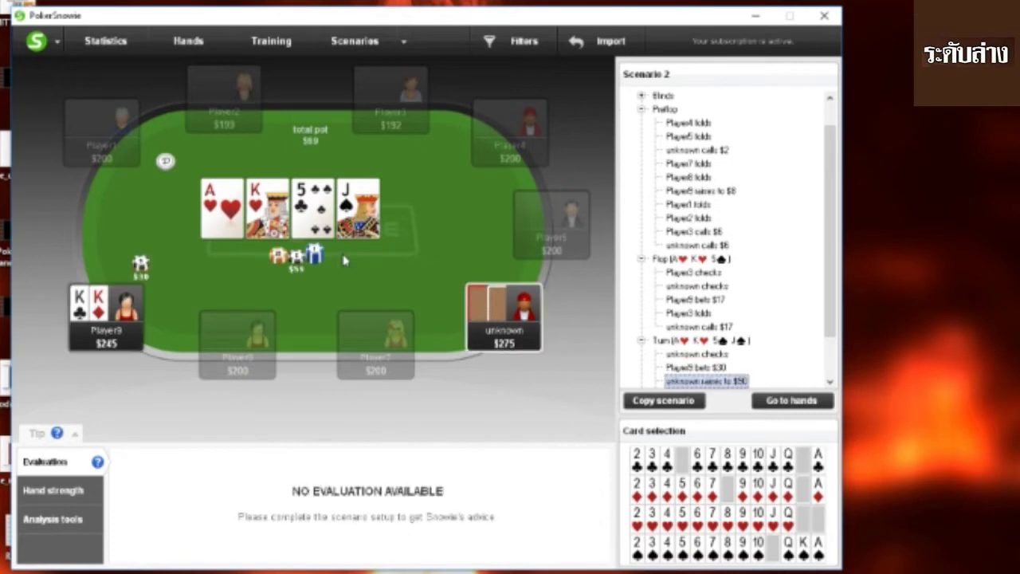
click(344, 259)
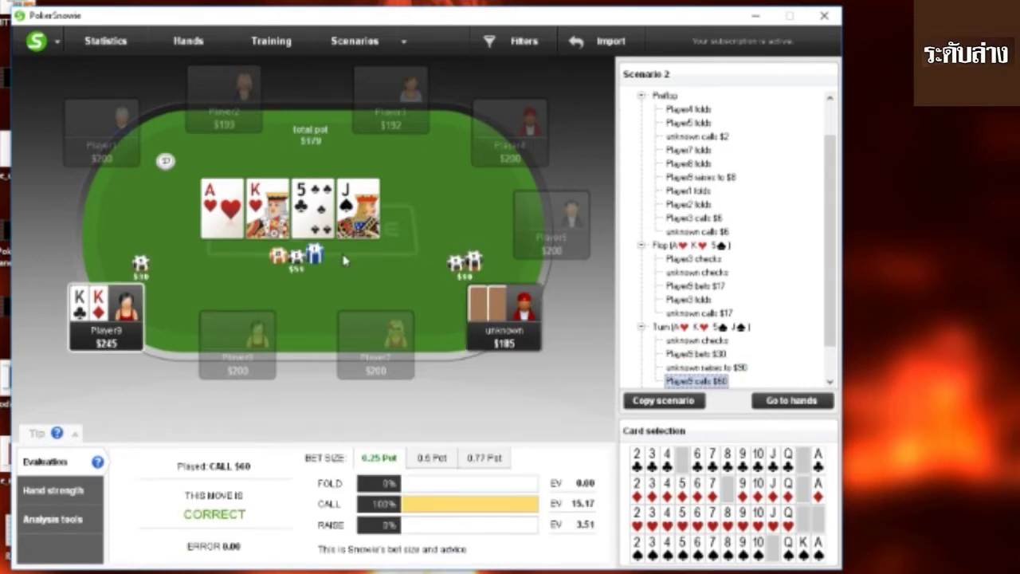
Step: Advance to the river and past the unknown player's $185 all-in bet to Player9's undecided action
click(344, 259)
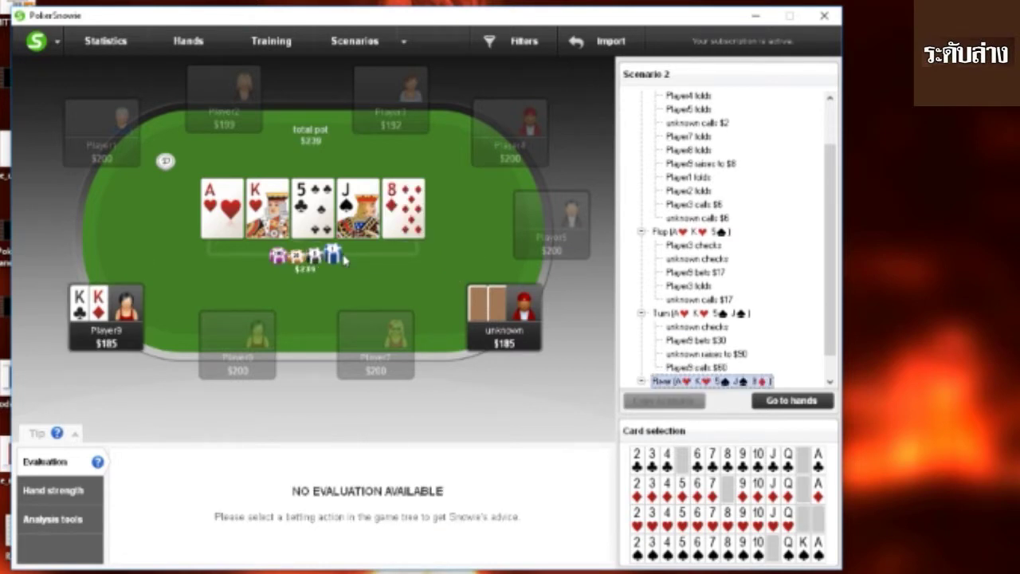
click(344, 259)
click(345, 259)
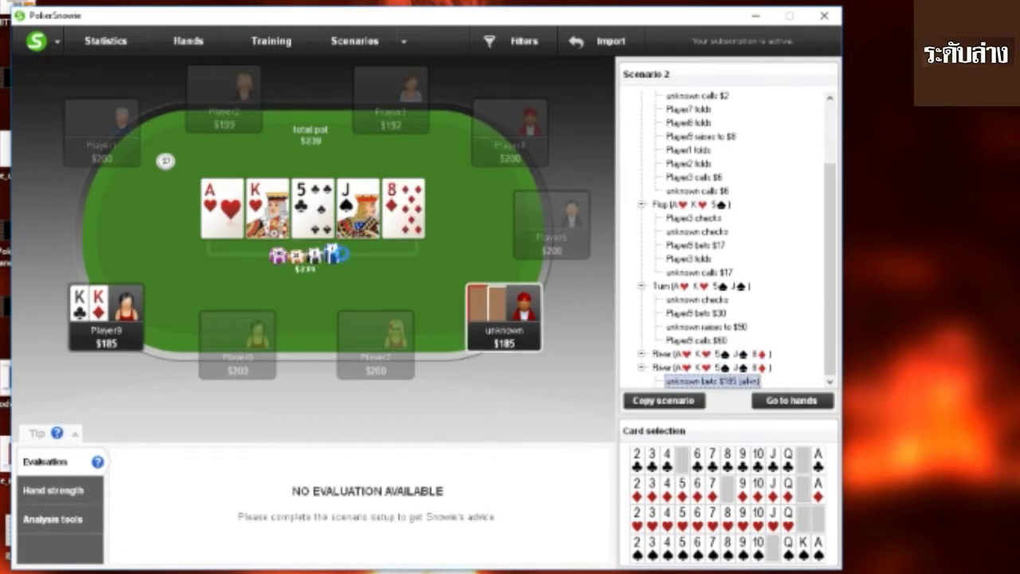
click(343, 255)
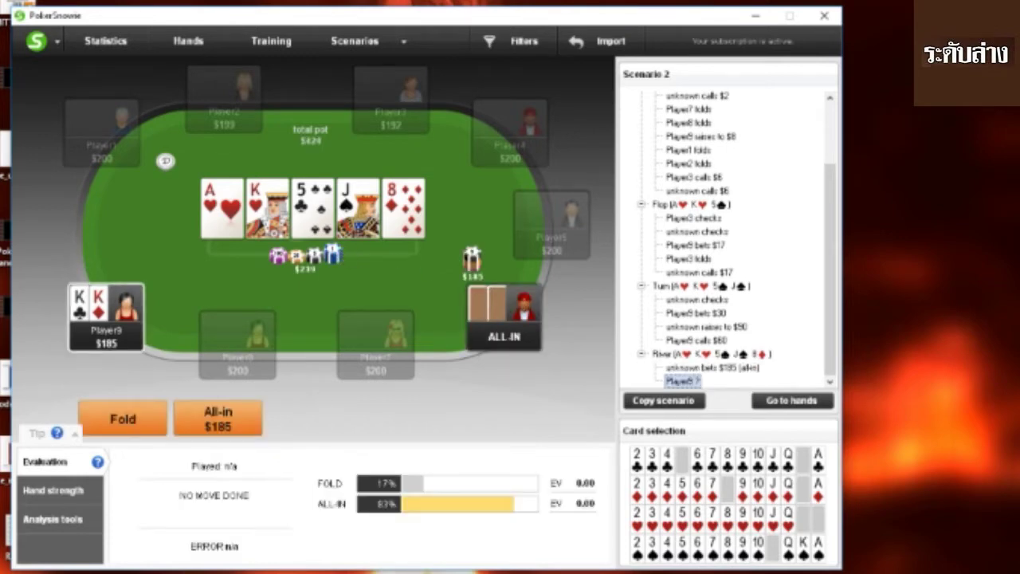
Step: Switch to OBS and stop the screen recording
key(alt+Tab)
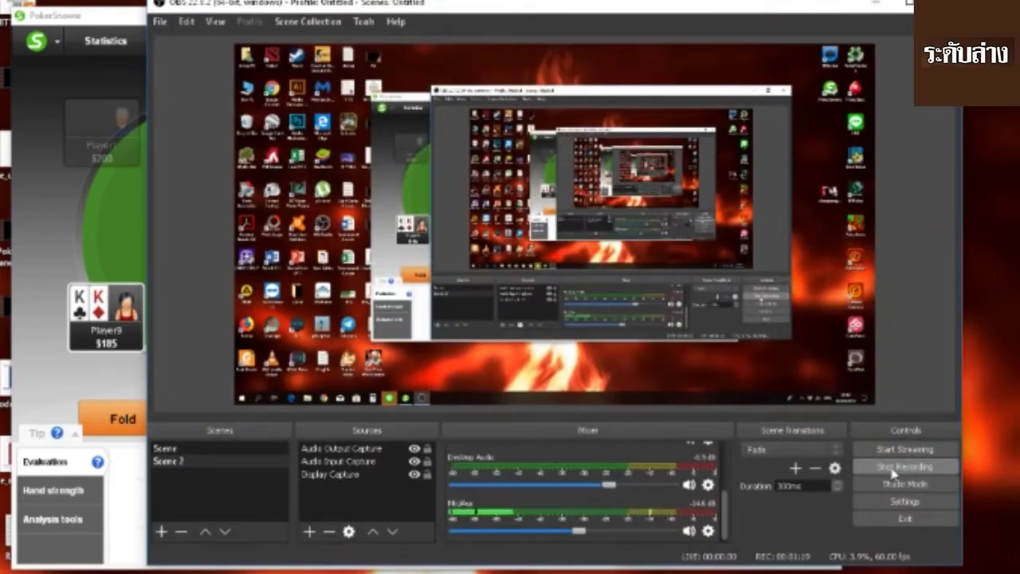
click(897, 412)
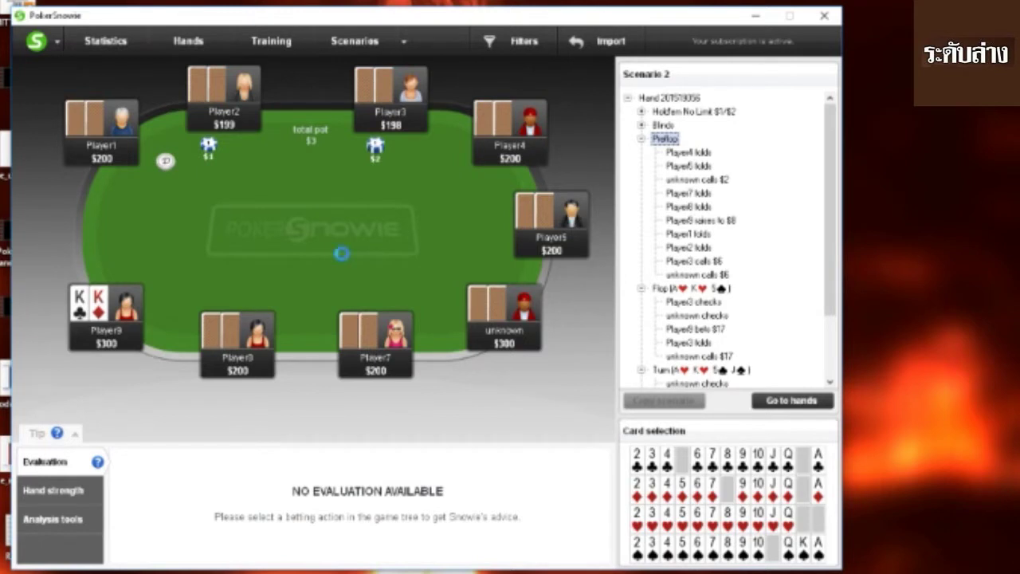
Step: Replay Scenario 2's preflop actions in PokerSnowie from Player4's fold to Player9's raise to $8
key(Down)
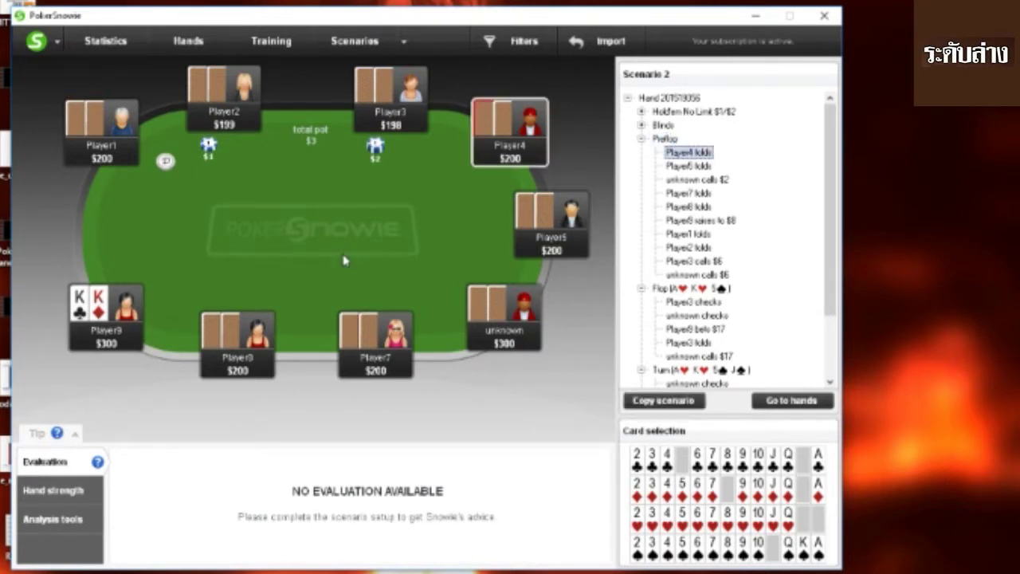
key(Down)
key(Down)
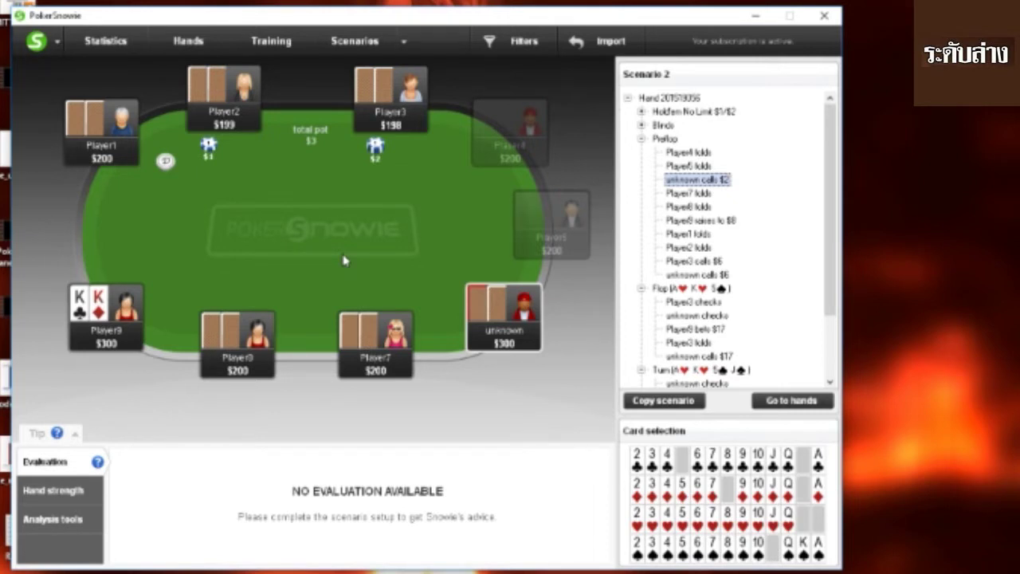
key(Down)
key(Down)
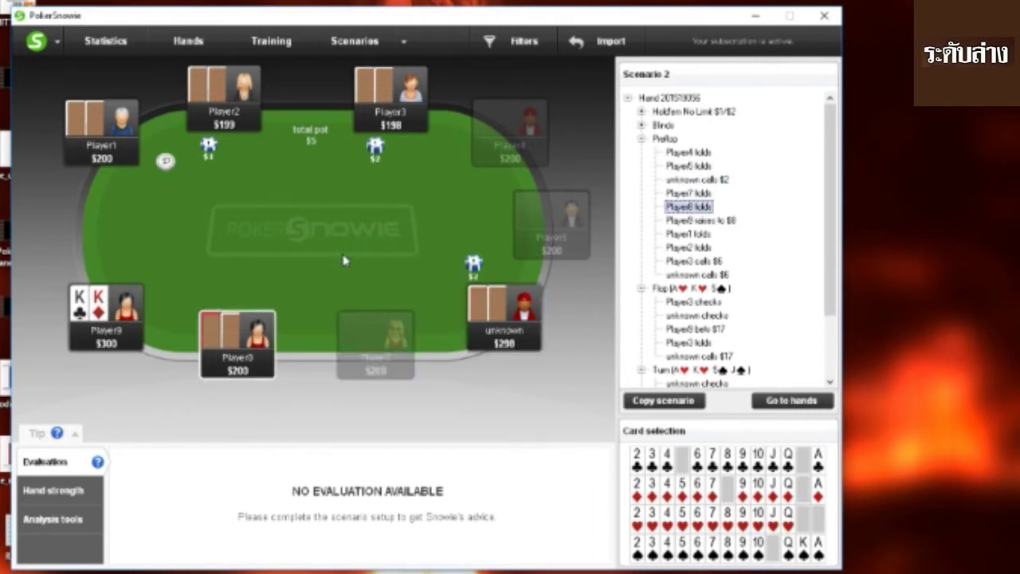
key(Down)
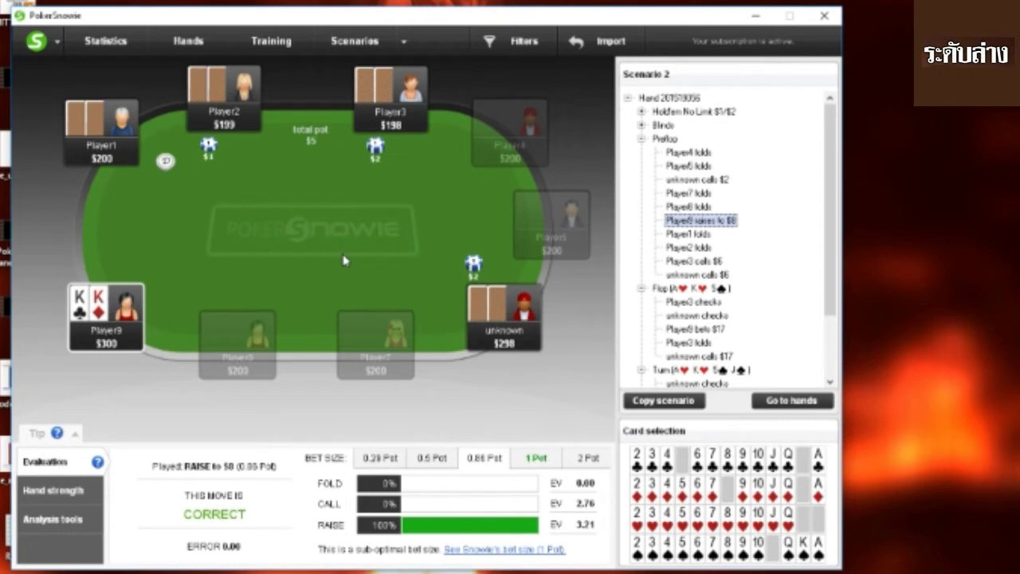
Step: Step through the remaining preflop actions, from Player1's fold to the unknown player's $6 call
key(Down)
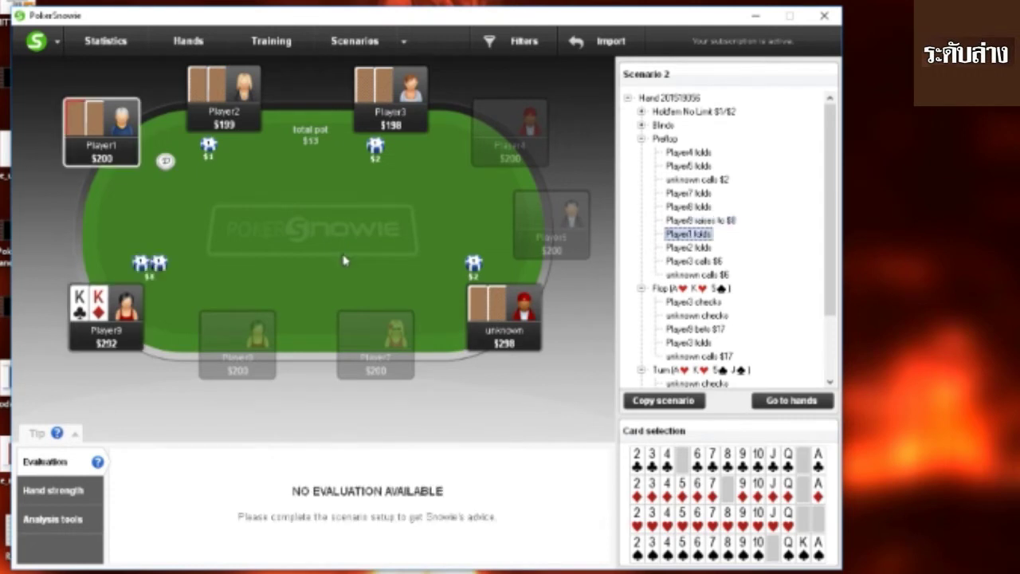
key(Down)
key(Down)
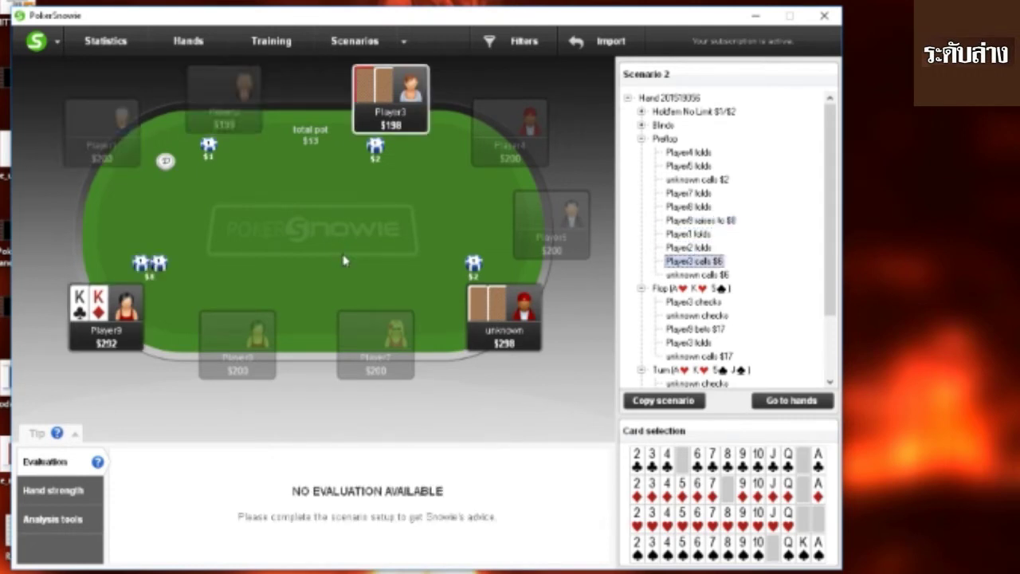
key(Down)
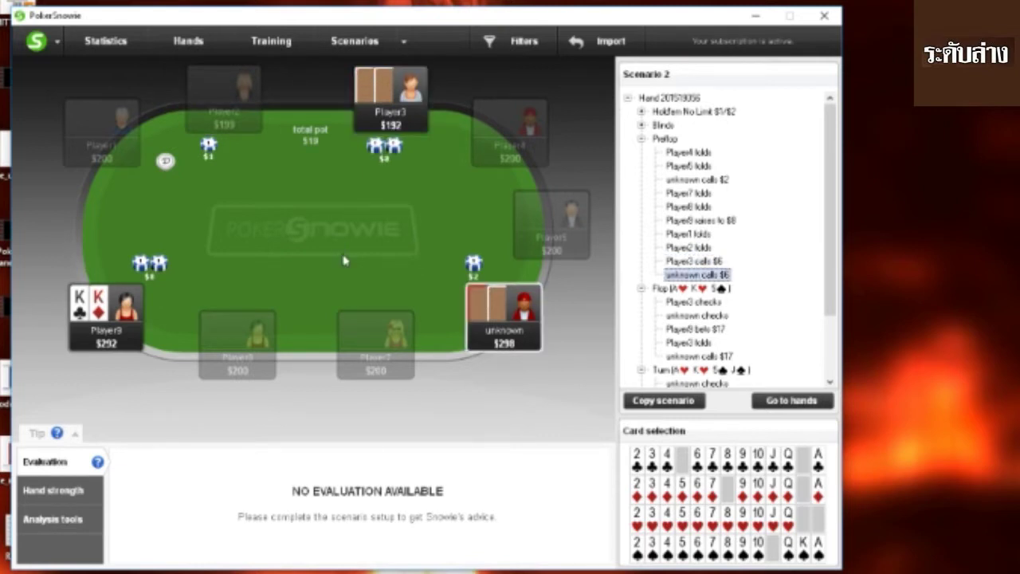
Step: Move on to the flop and replay its actions up to the unknown player's $17 call
key(Down)
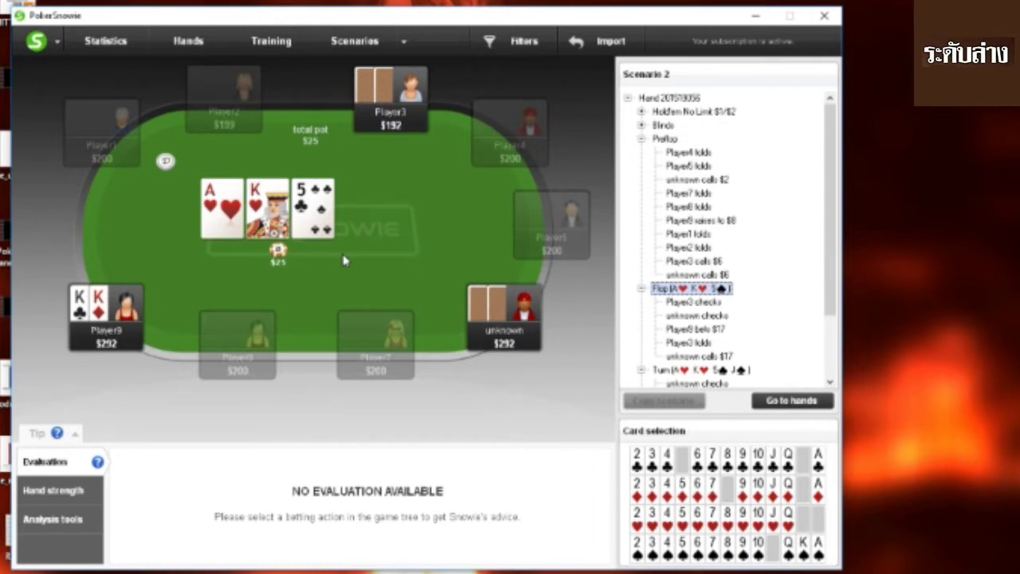
key(Down)
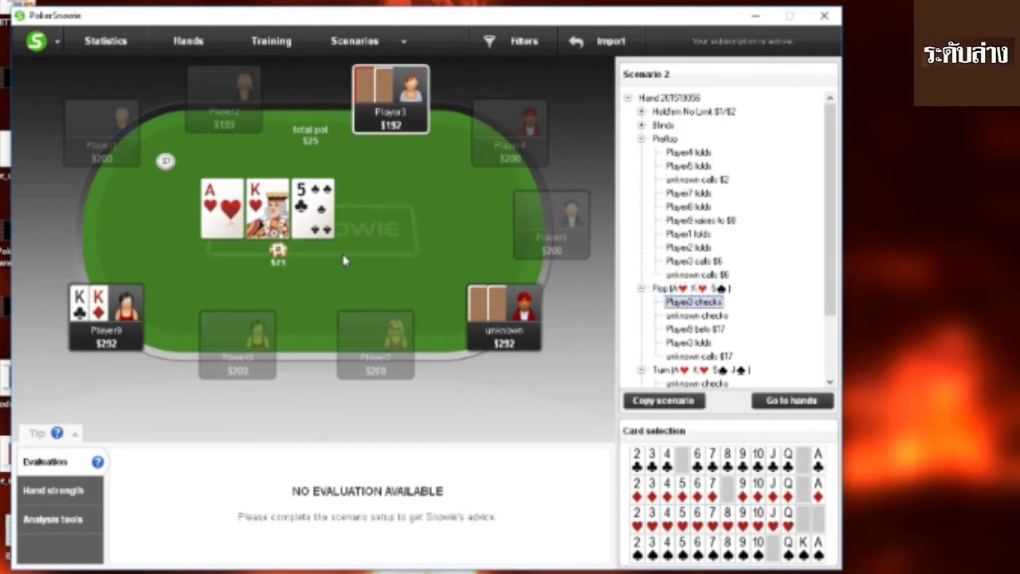
key(Down)
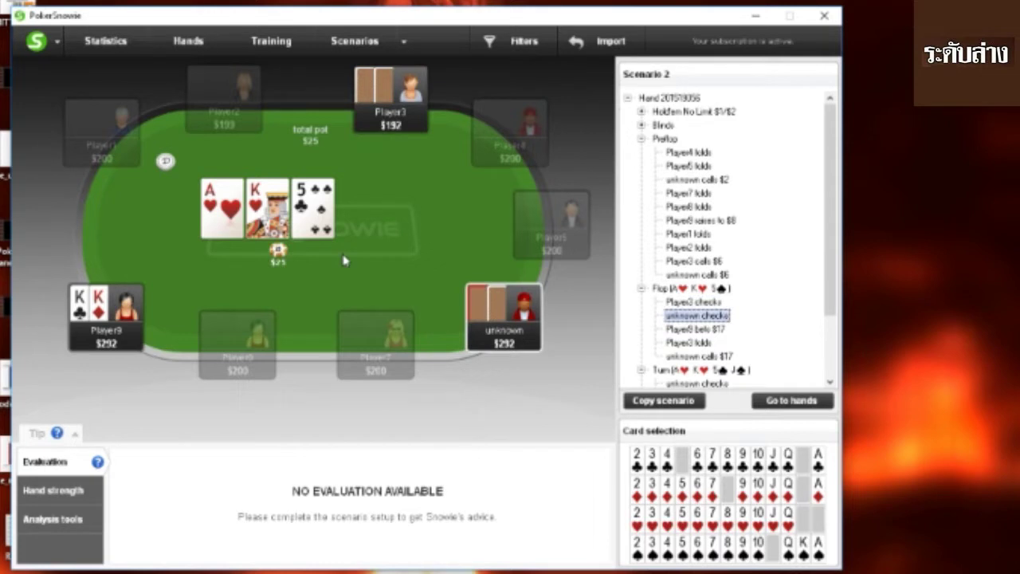
key(Down)
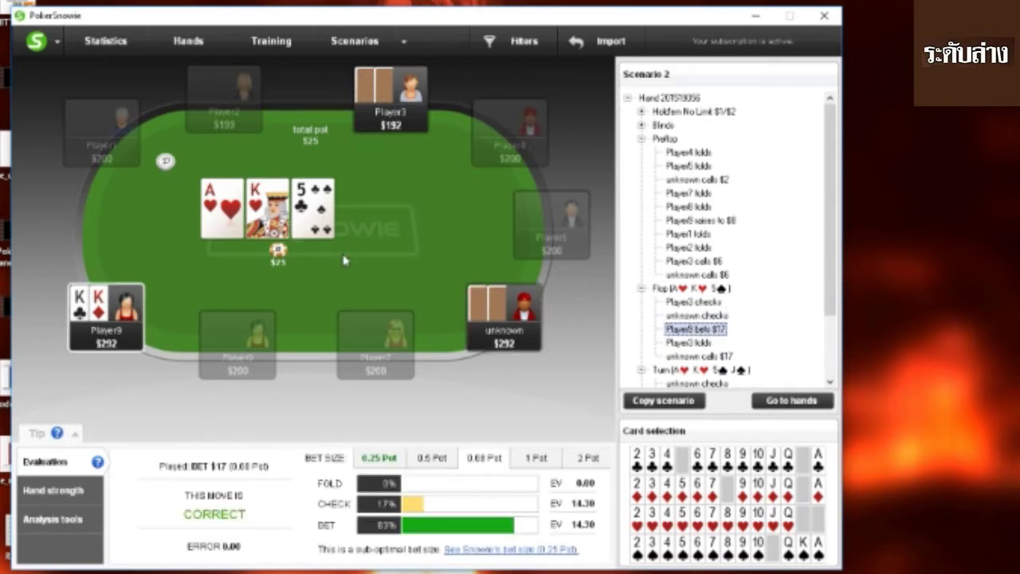
key(Down)
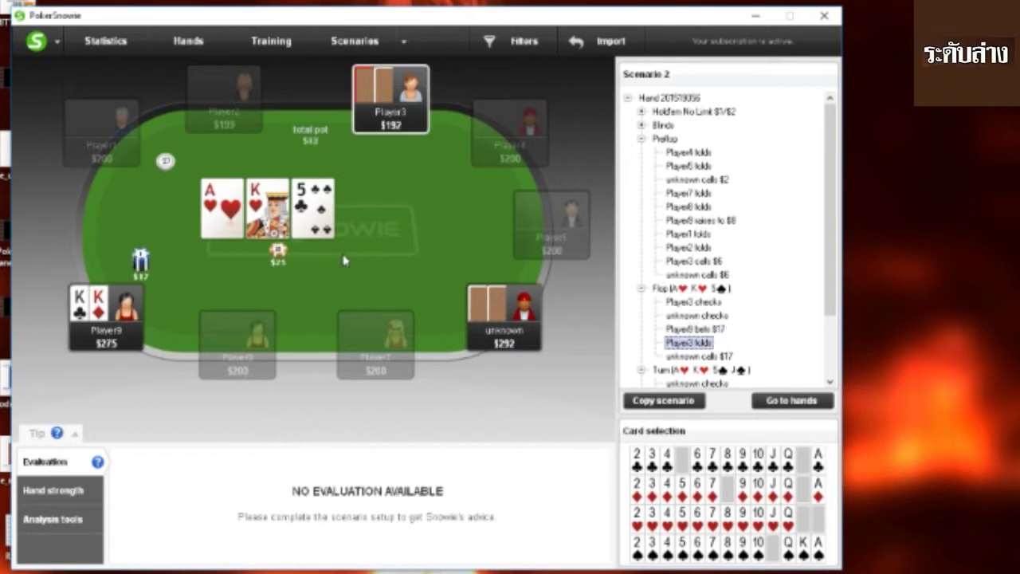
key(Down)
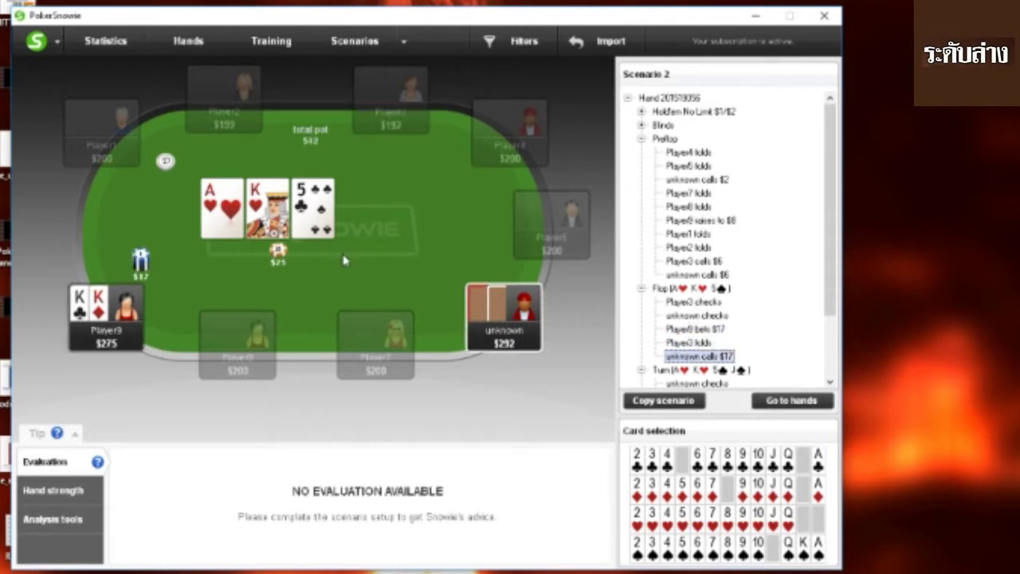
Step: Advance the replay from the unknown player's $17 flop call through the turn to Player9's river decision against the $185 all-in
key(Down)
key(Down)
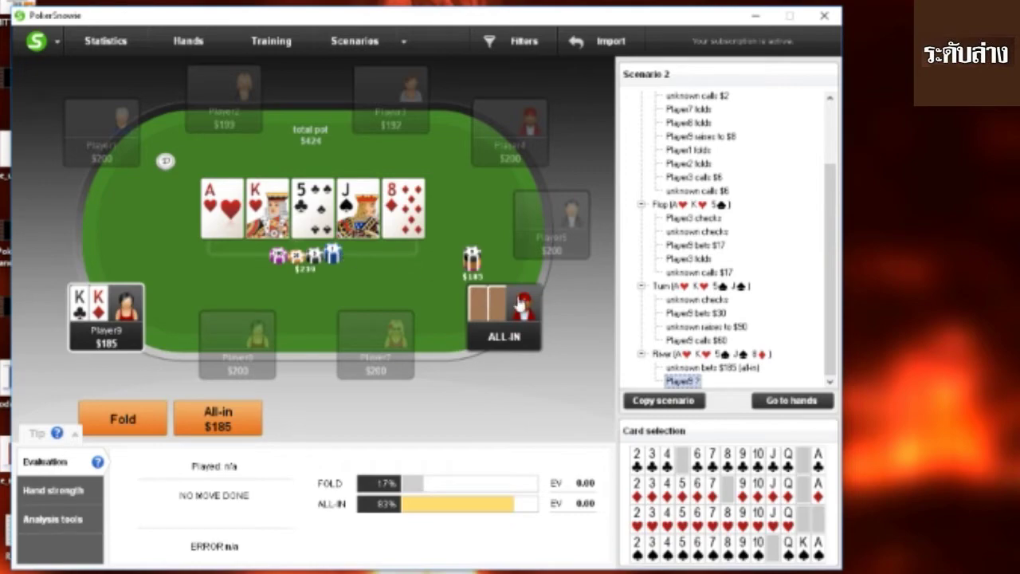
Step: Switch to PokerStove, accept Player 1's hand selection, and add AA and AQs to Player 2's preflop range
key(alt+Tab)
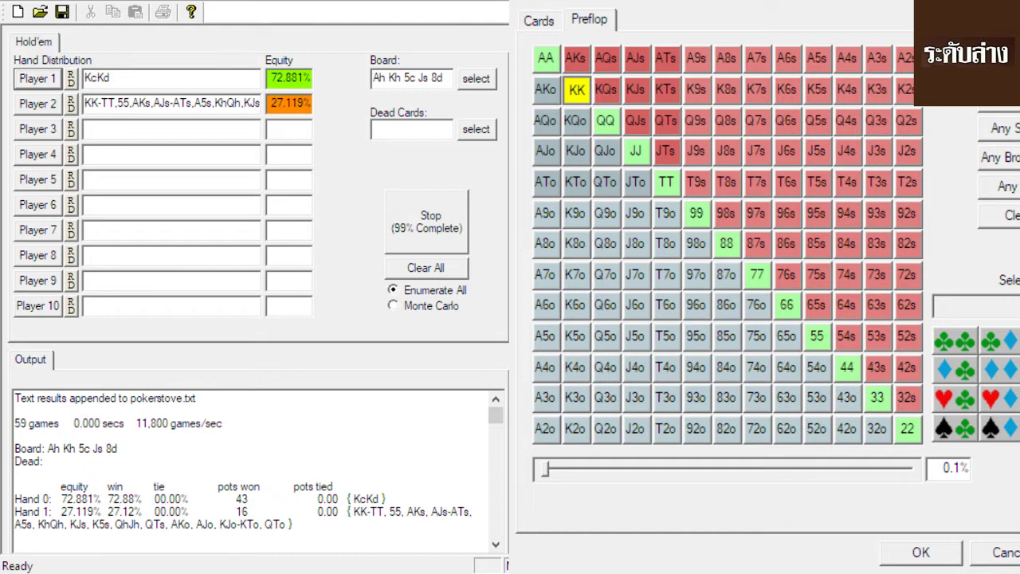
click(920, 552)
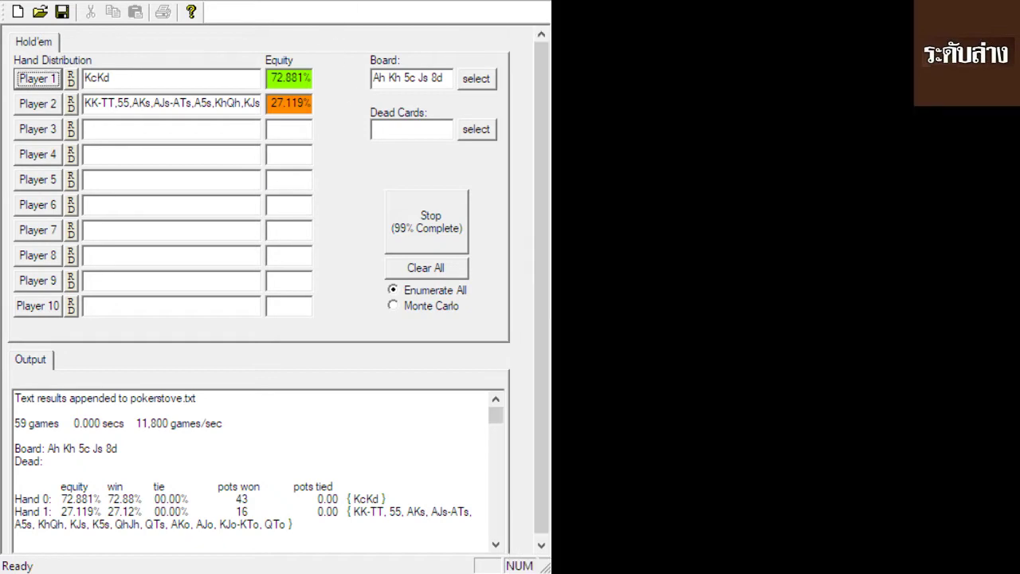
click(32, 108)
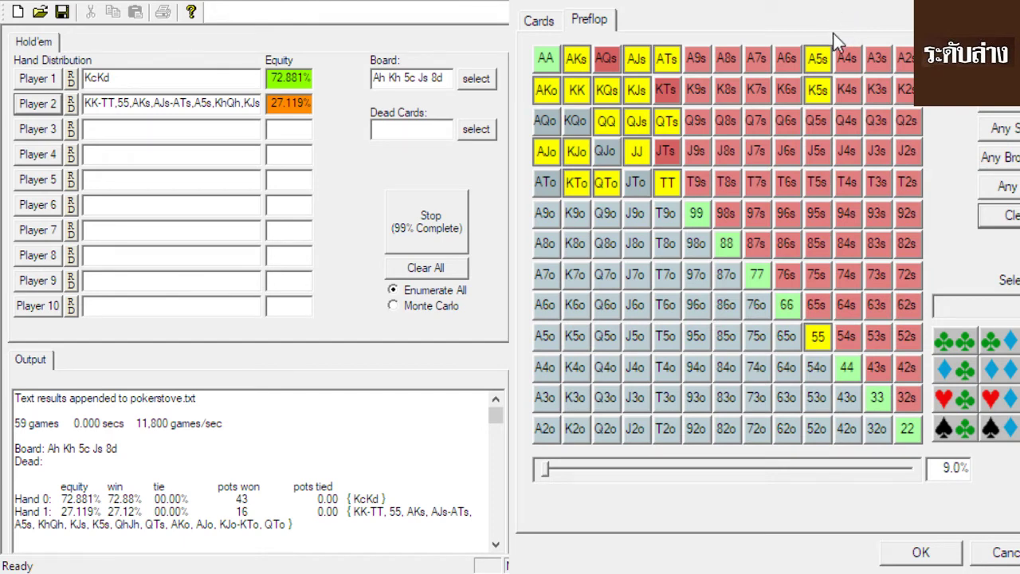
click(546, 62)
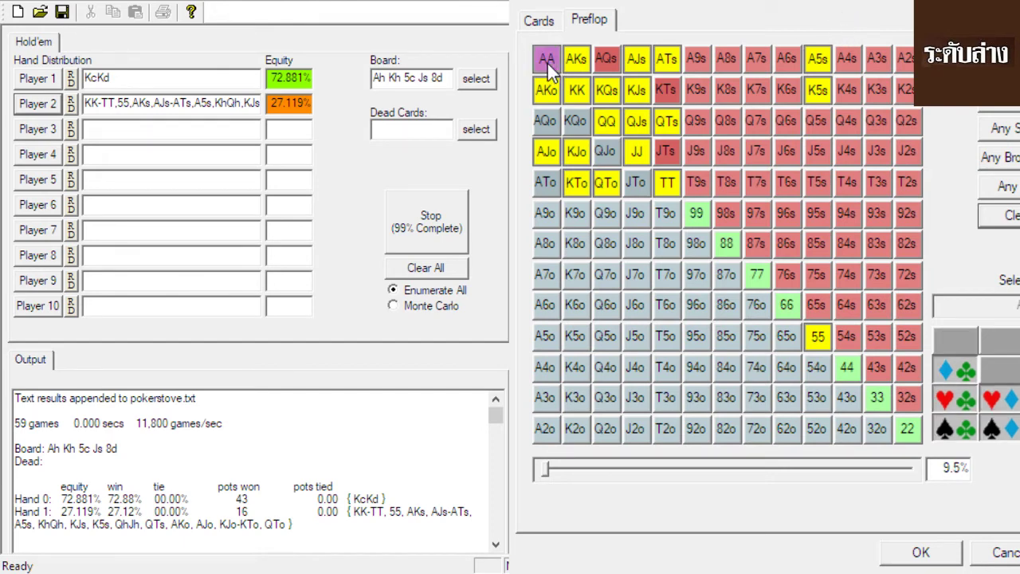
click(607, 64)
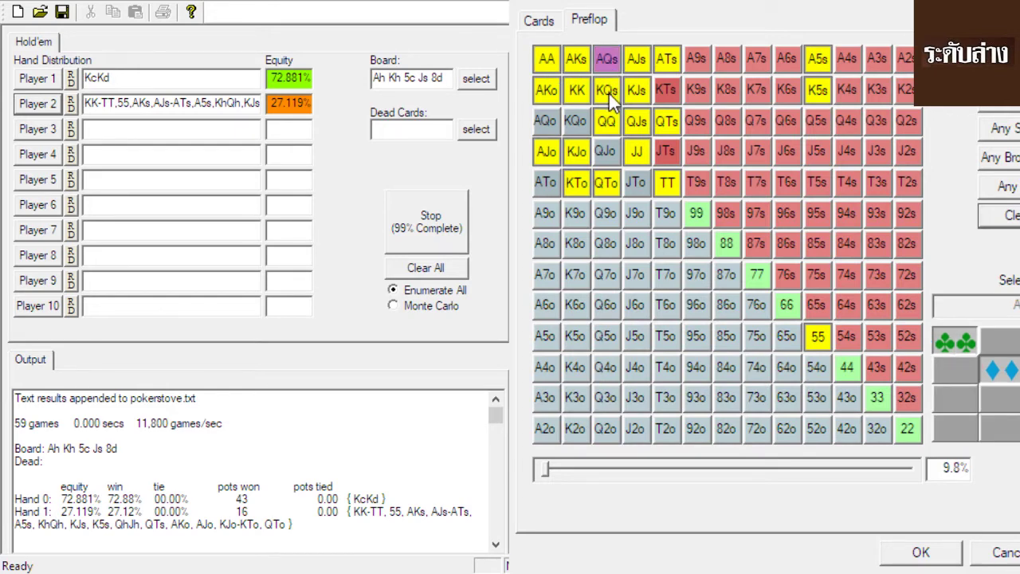
Step: Add the suited kings KTs, K9s, K8s, K7s and K6s to Player 2's range
click(670, 95)
click(706, 94)
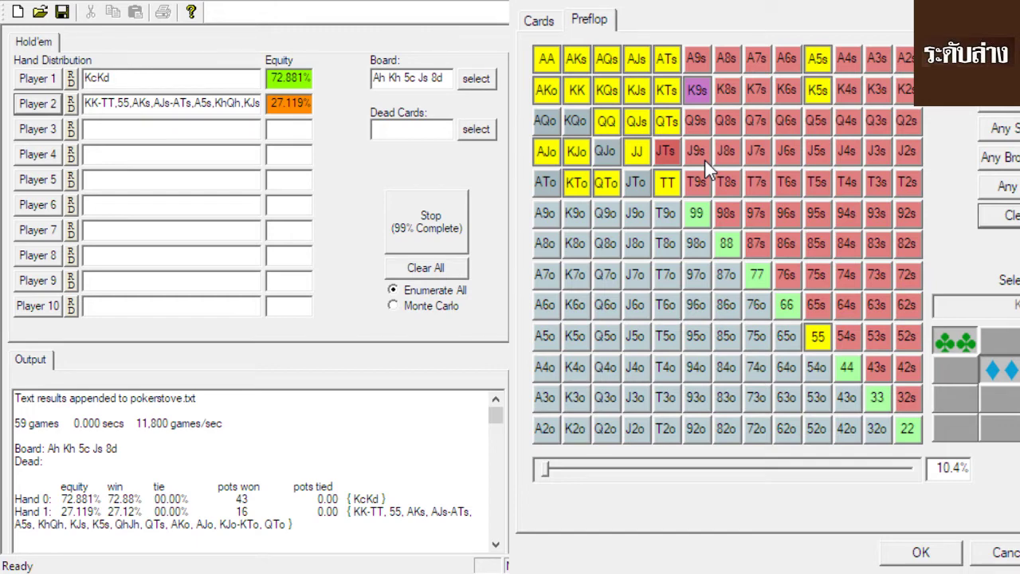
click(726, 100)
click(757, 90)
click(786, 90)
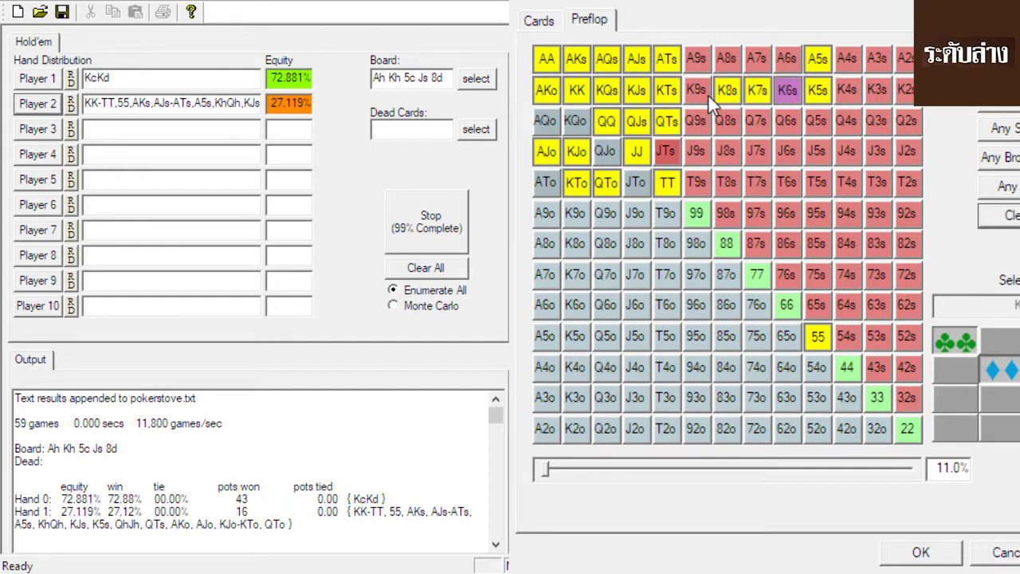
click(706, 93)
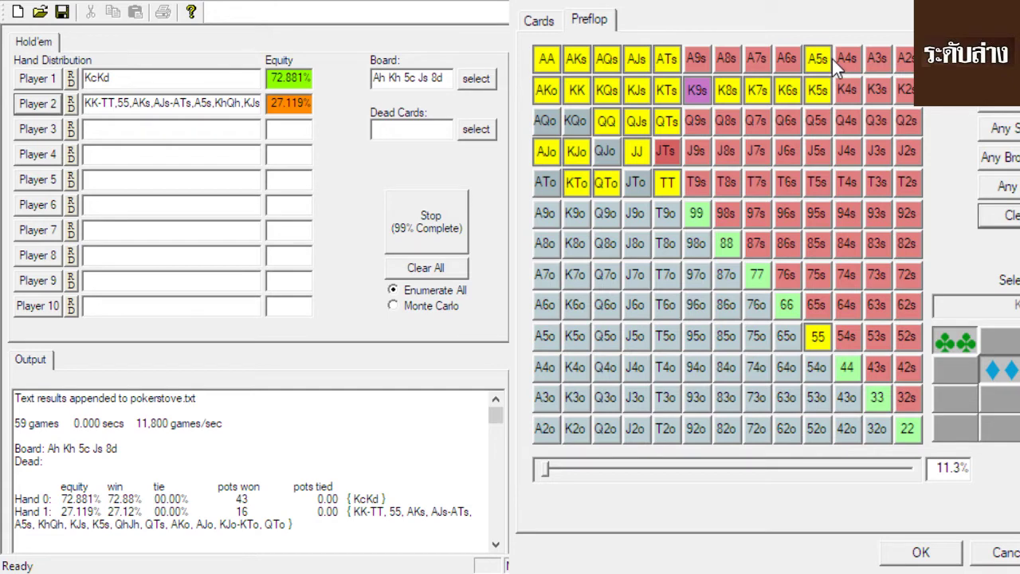
Step: Remove KTo from Player 2's range, apply it, and evaluate the equities against KcKd
click(578, 186)
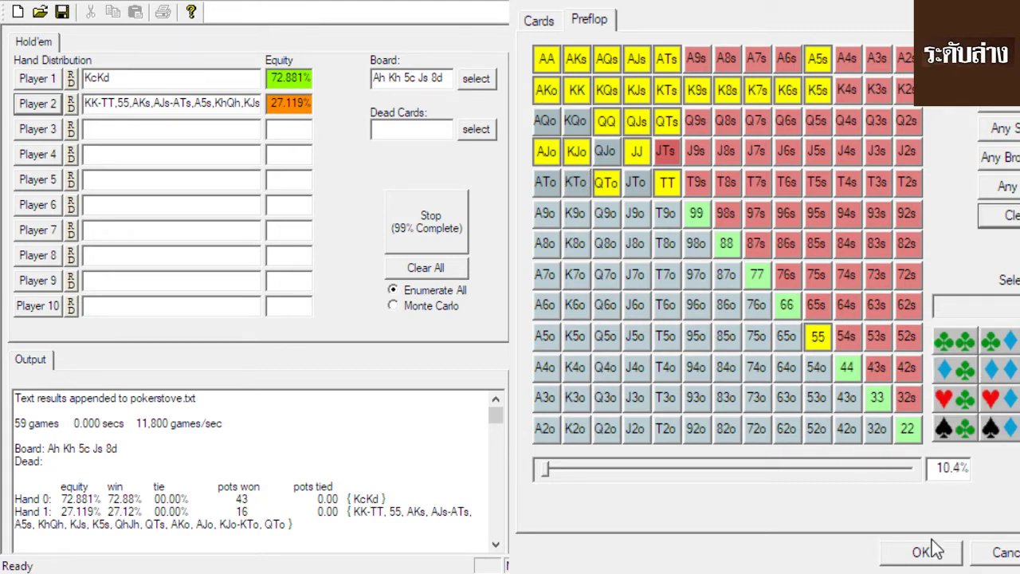
click(947, 563)
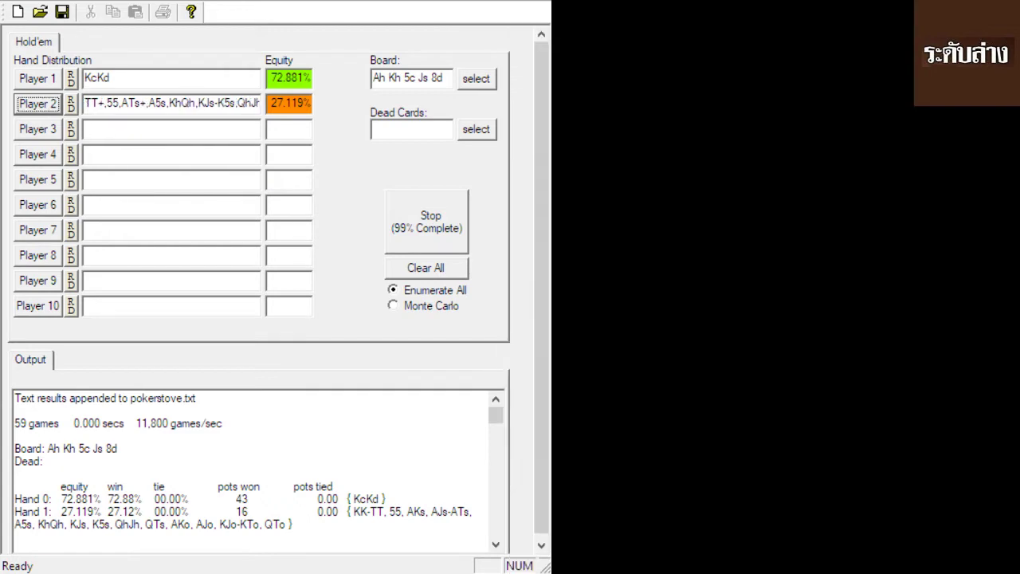
click(405, 230)
key(Return)
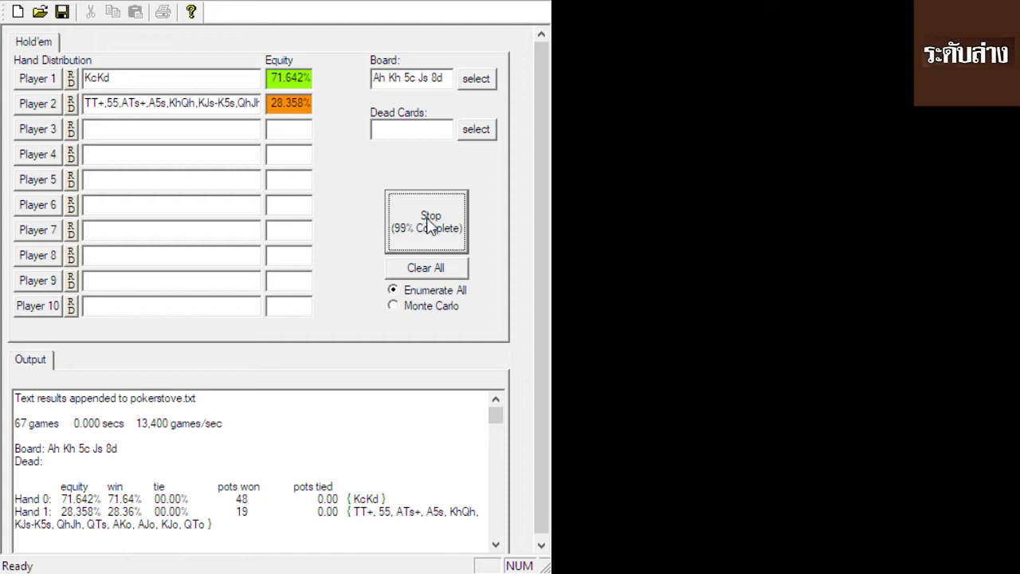
Step: Reopen Player 2's range and remove the pocket pairs AA, KK, QQ and TT
click(48, 110)
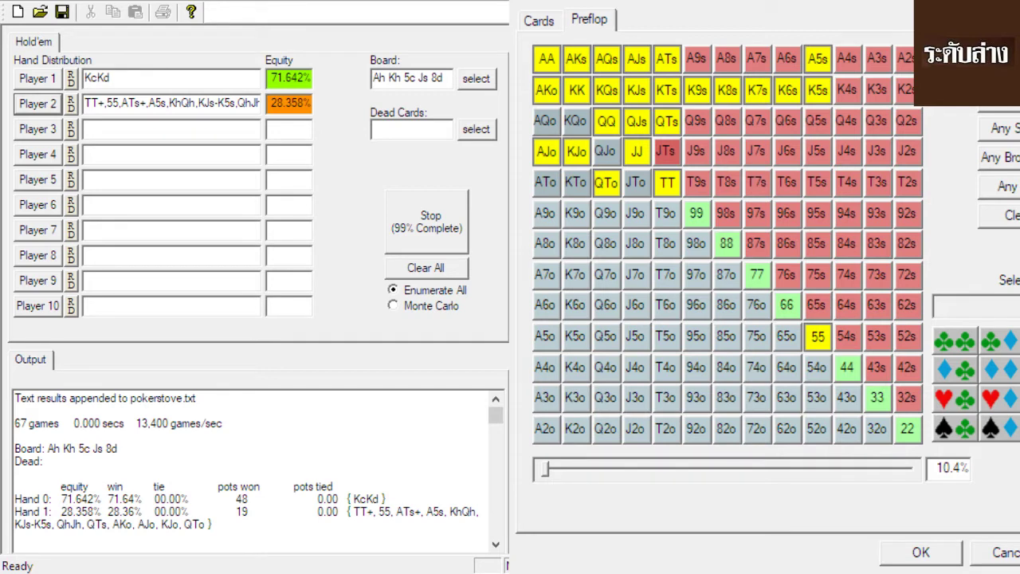
click(552, 64)
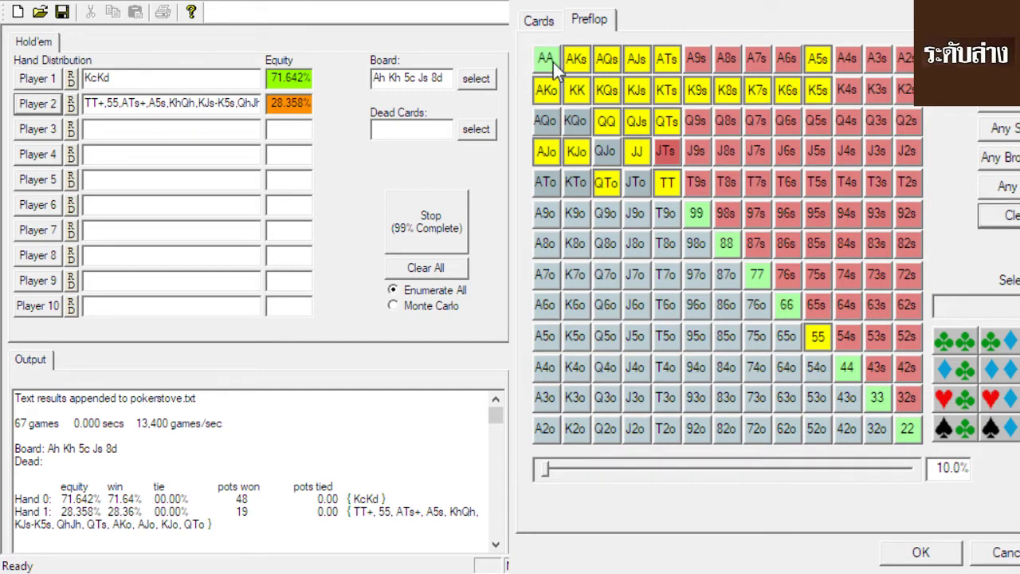
click(585, 94)
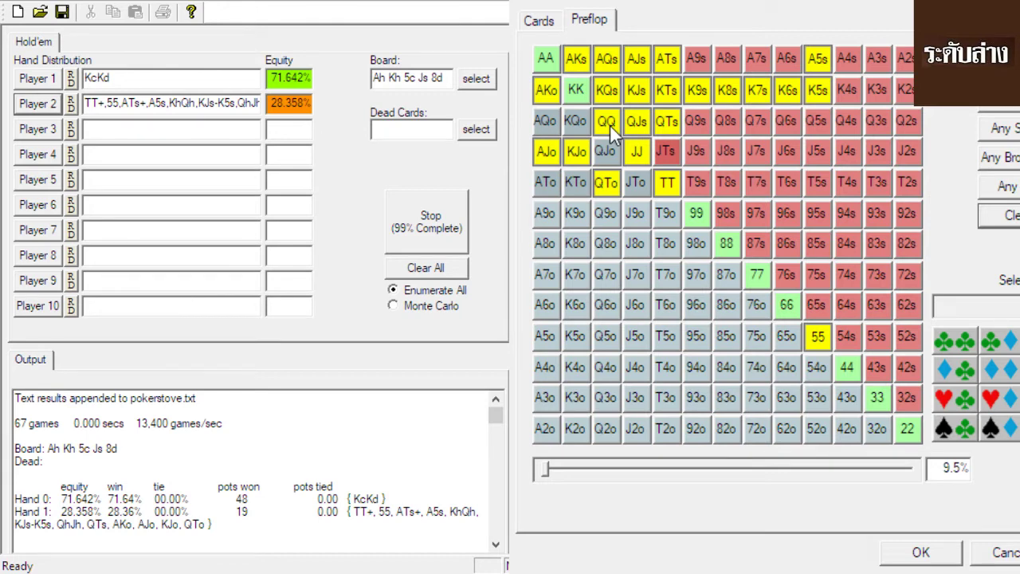
click(607, 124)
click(666, 182)
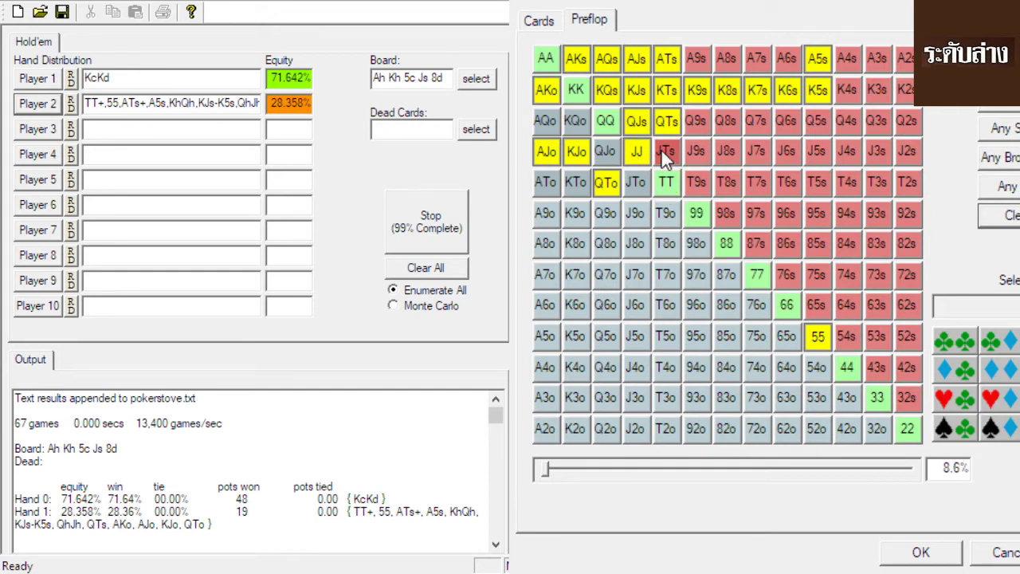
Step: Remove the suited kings K6s, K7s, K8s, K9s and KTs from Player 2's range
click(788, 93)
click(756, 94)
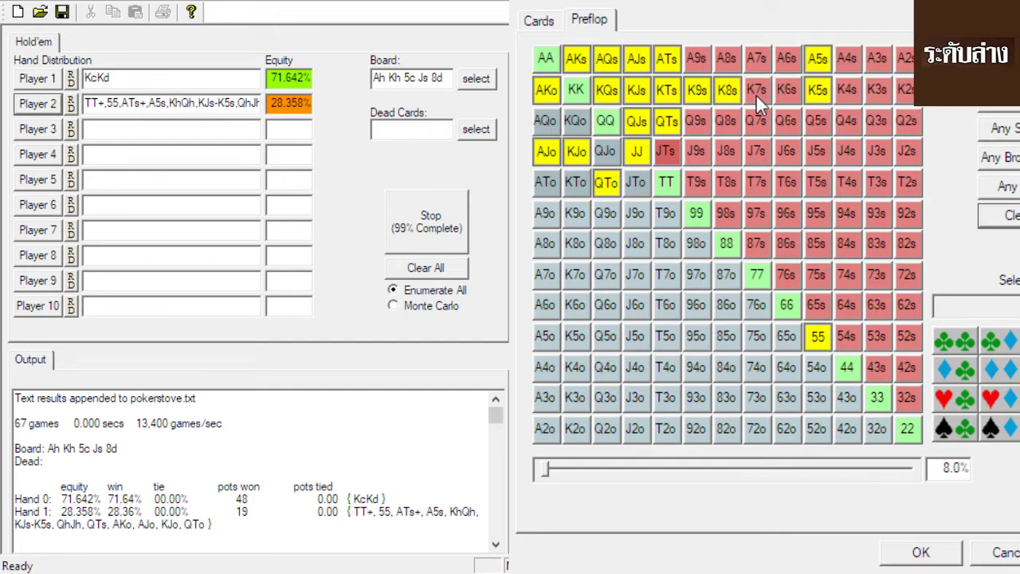
click(727, 95)
click(702, 95)
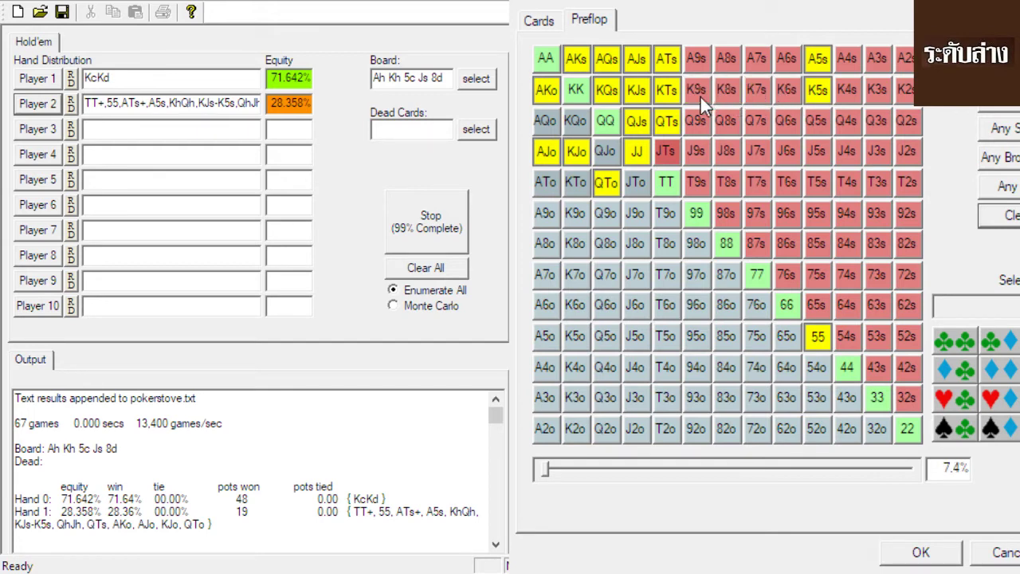
click(668, 92)
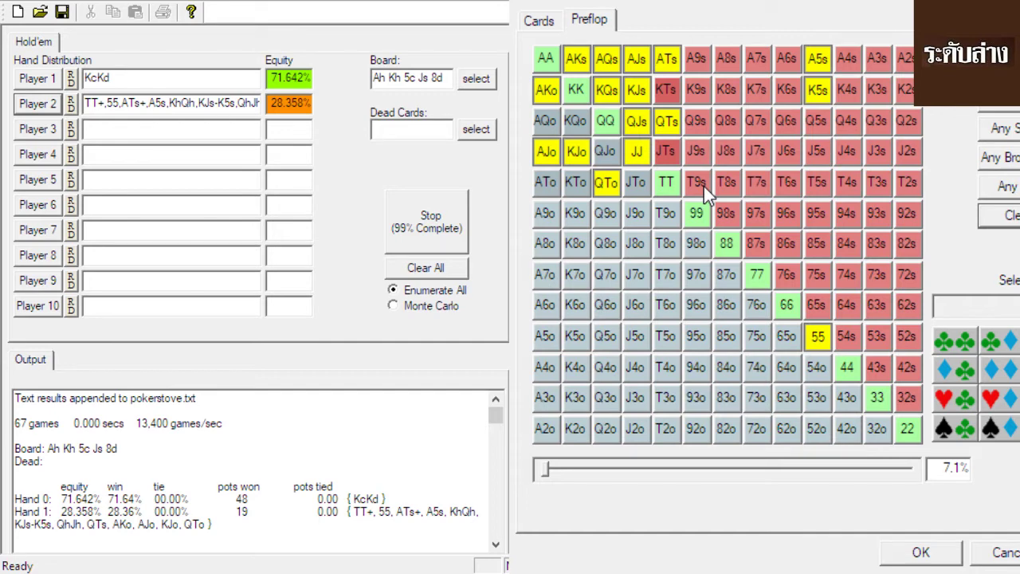
Step: Remove QJs, KQs, AQs and ATs from Player 2's range
click(645, 130)
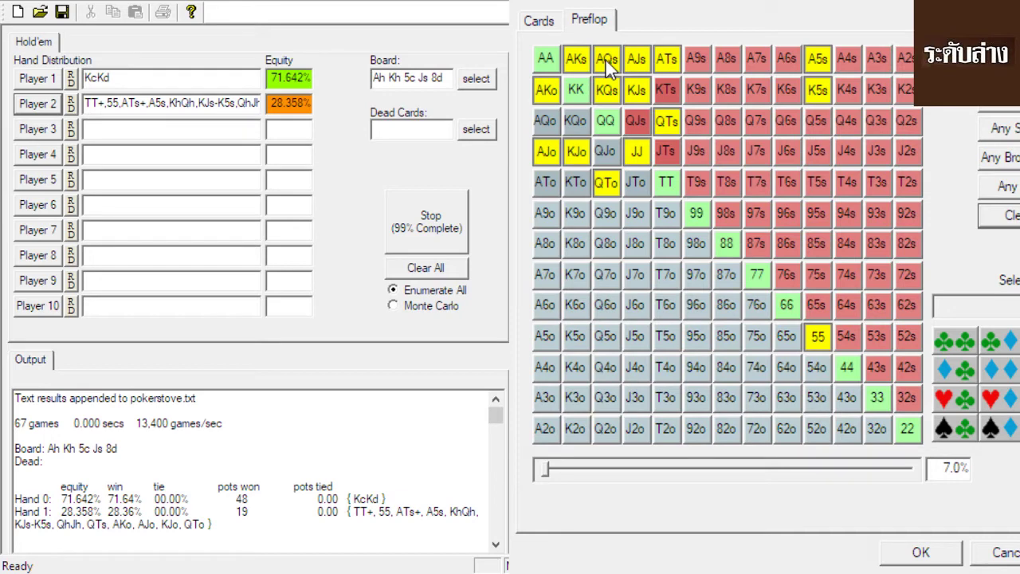
click(617, 100)
click(613, 62)
click(670, 67)
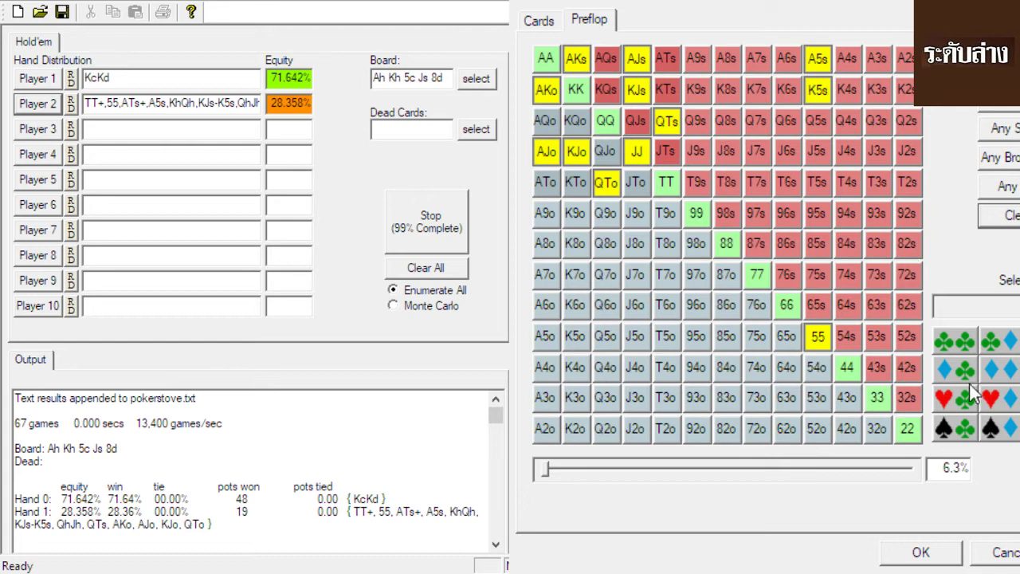
Step: Apply Player 2's narrowed range and evaluate both players' equities on the Ah Kh 5c Js 8d board
click(920, 552)
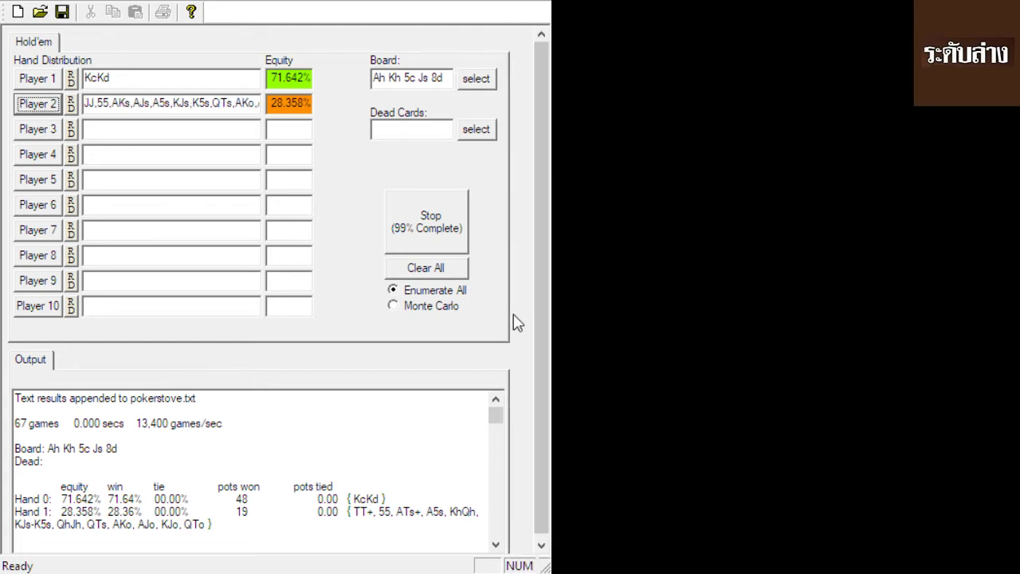
click(434, 230)
click(434, 230)
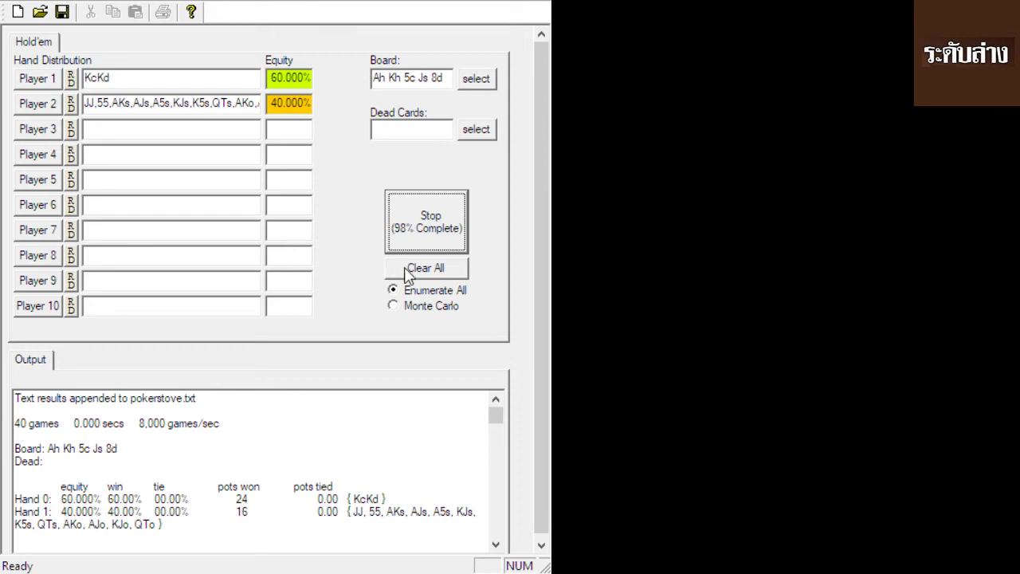
Step: Reopen Player 2's range and add J5s, AQs, ATs, A9s, A8s, A7s and A6s
click(46, 105)
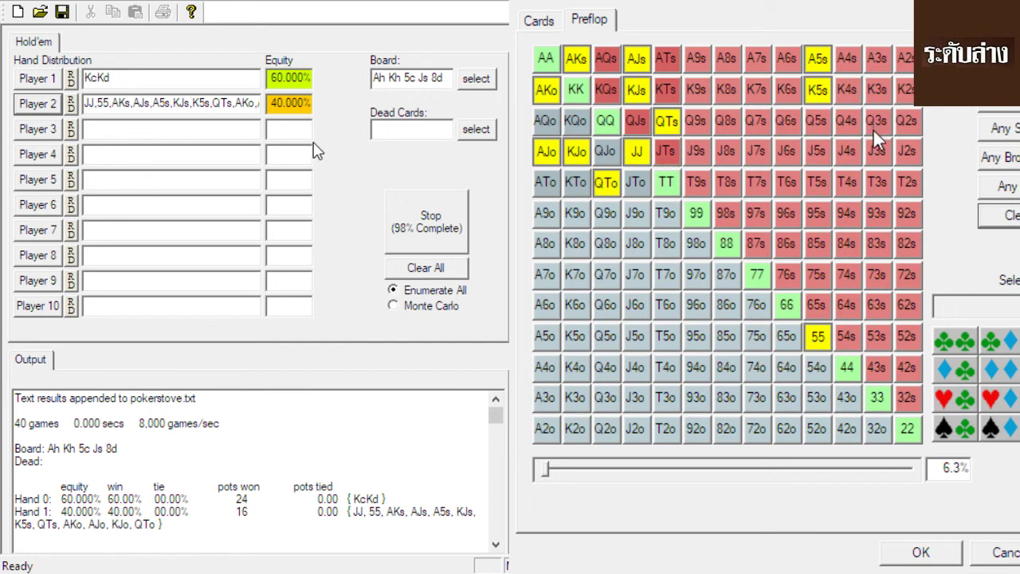
click(818, 153)
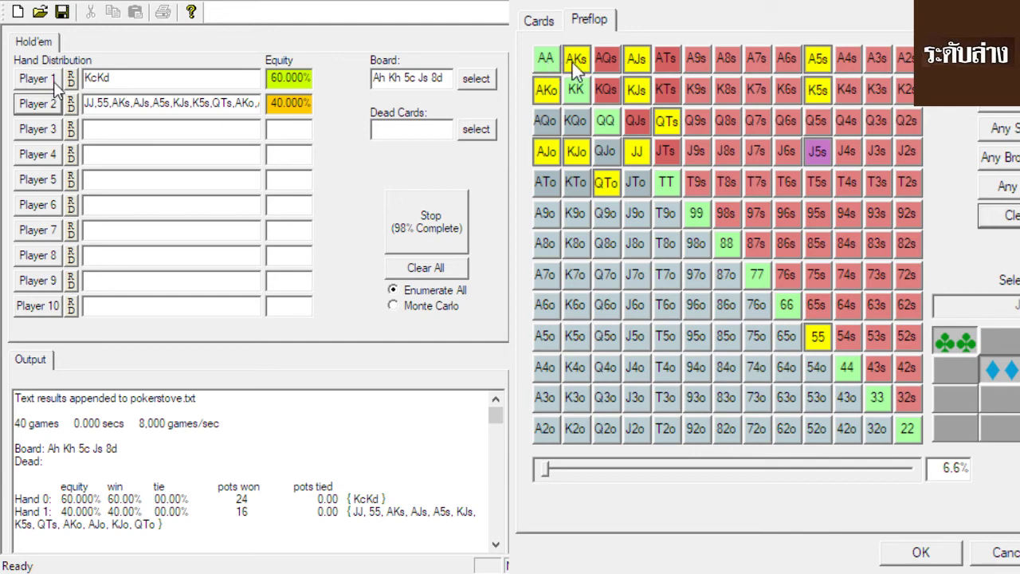
click(613, 59)
click(668, 63)
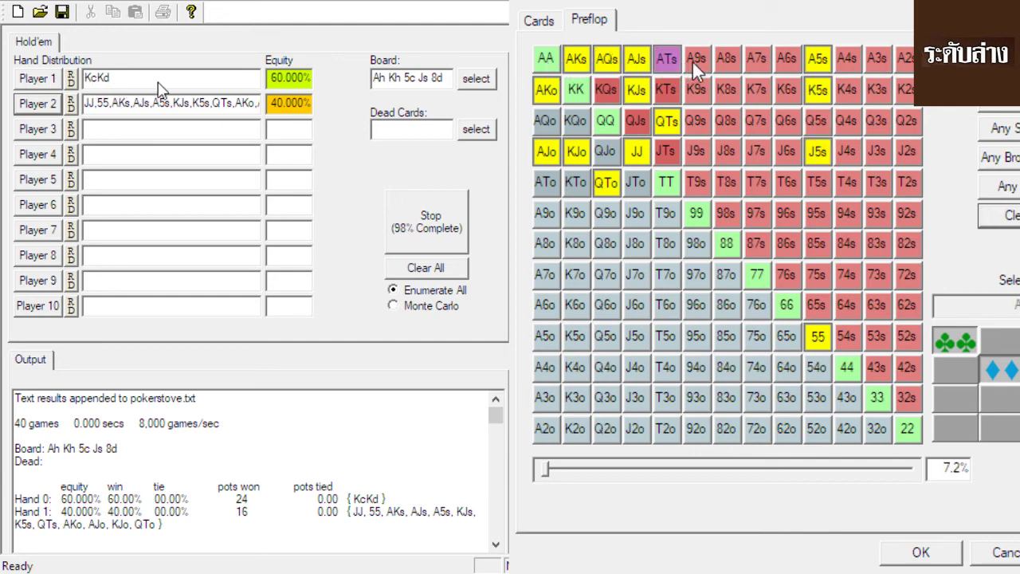
click(697, 61)
click(726, 58)
click(757, 60)
click(782, 65)
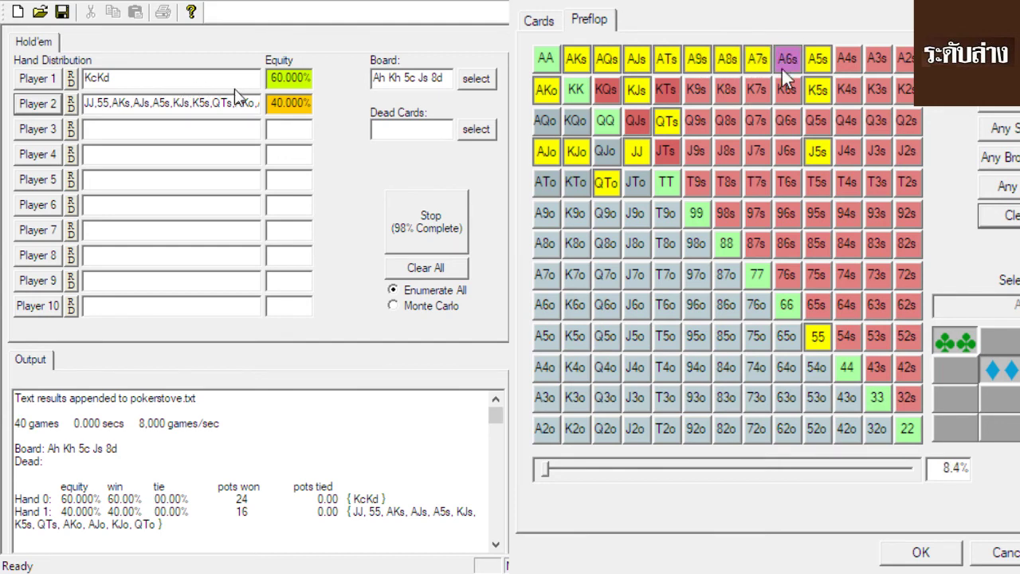
Step: Extend Player 2's range with the suited kings KTs, K9s, K8s, K7s and K6s
click(666, 90)
click(696, 90)
click(725, 91)
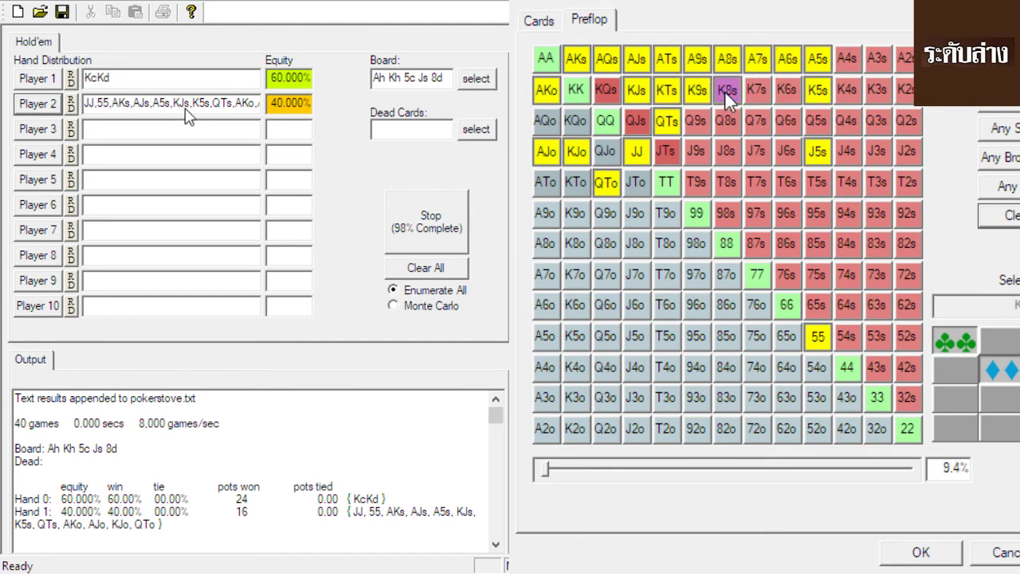
click(756, 90)
click(787, 90)
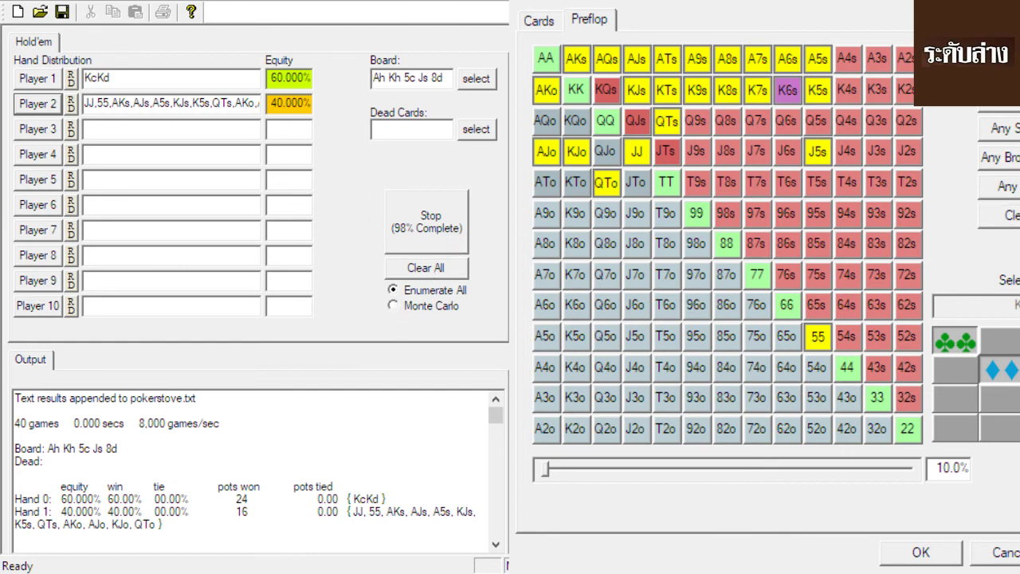
Step: Apply Player 2's widened range and run a Monte Carlo equity evaluation, stopping it after several seconds
click(918, 553)
click(443, 311)
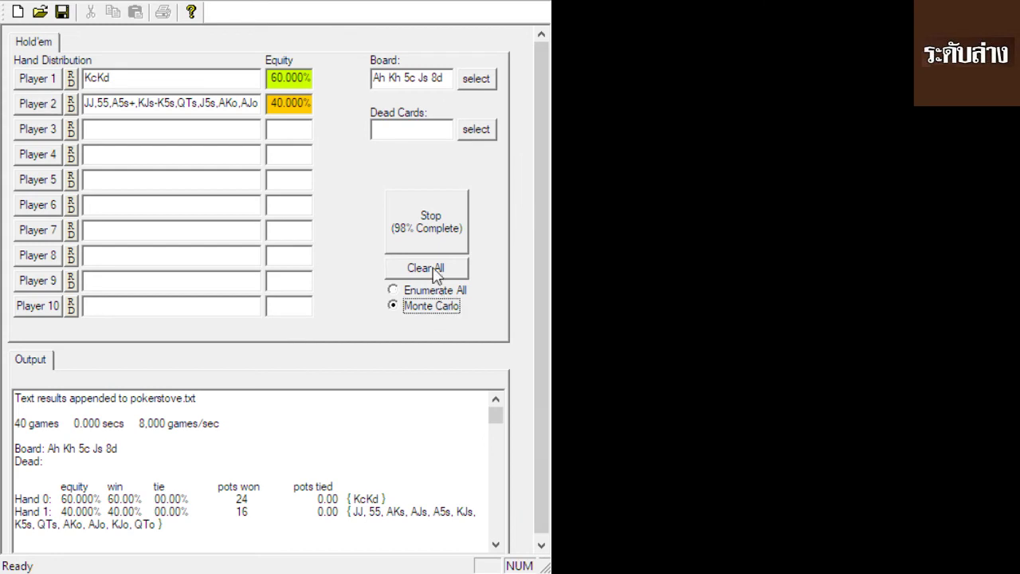
click(433, 231)
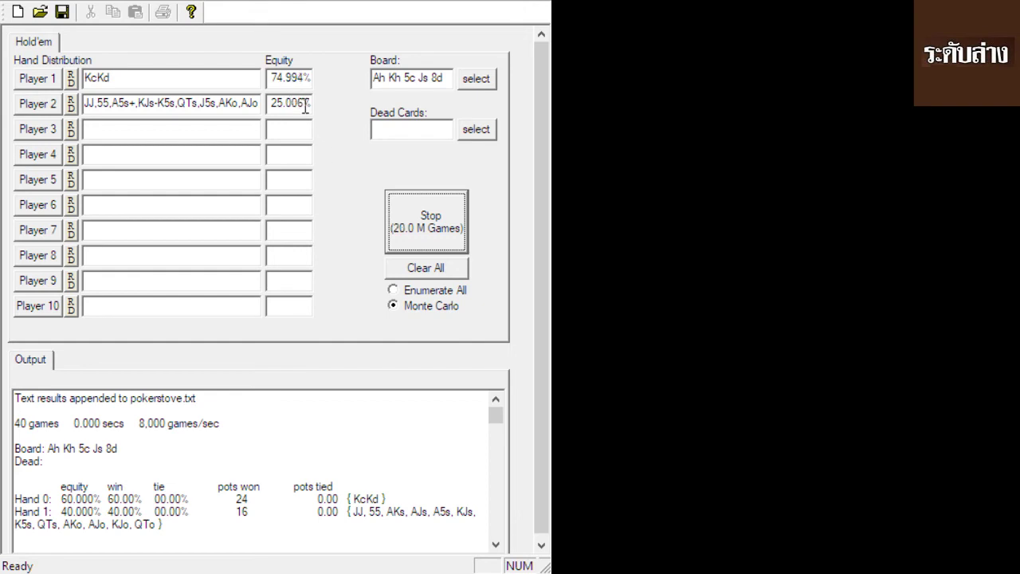
click(423, 227)
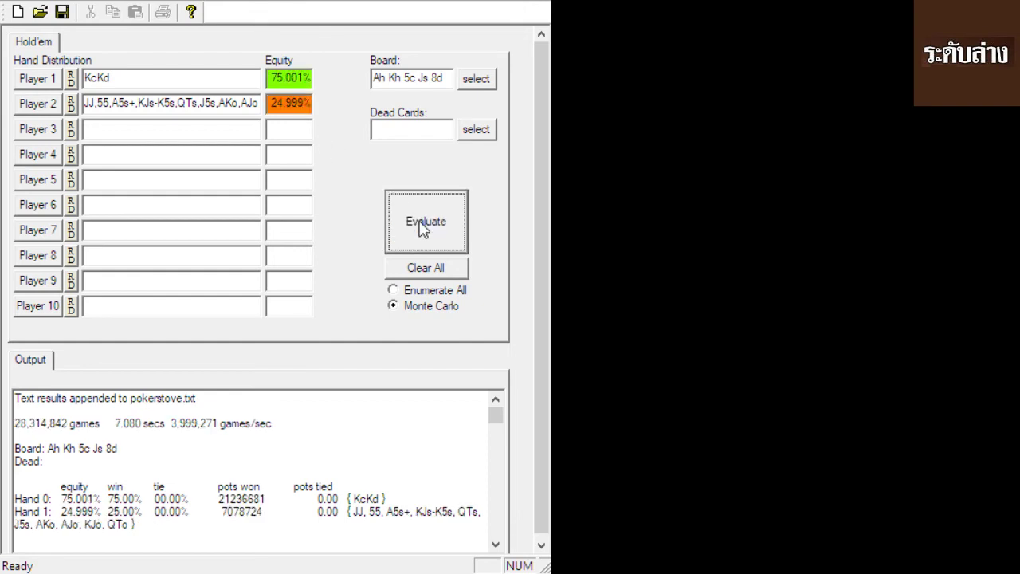